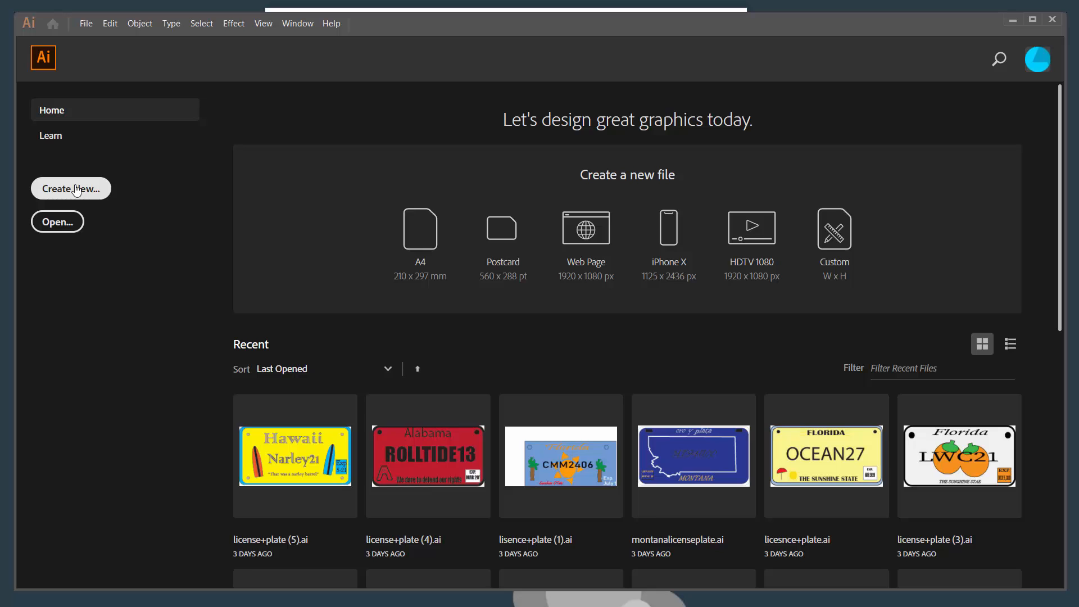
# Step: Create a new print document from the Letter preset in landscape orientation, 792 x 612 pt
pyautogui.click(77, 190)
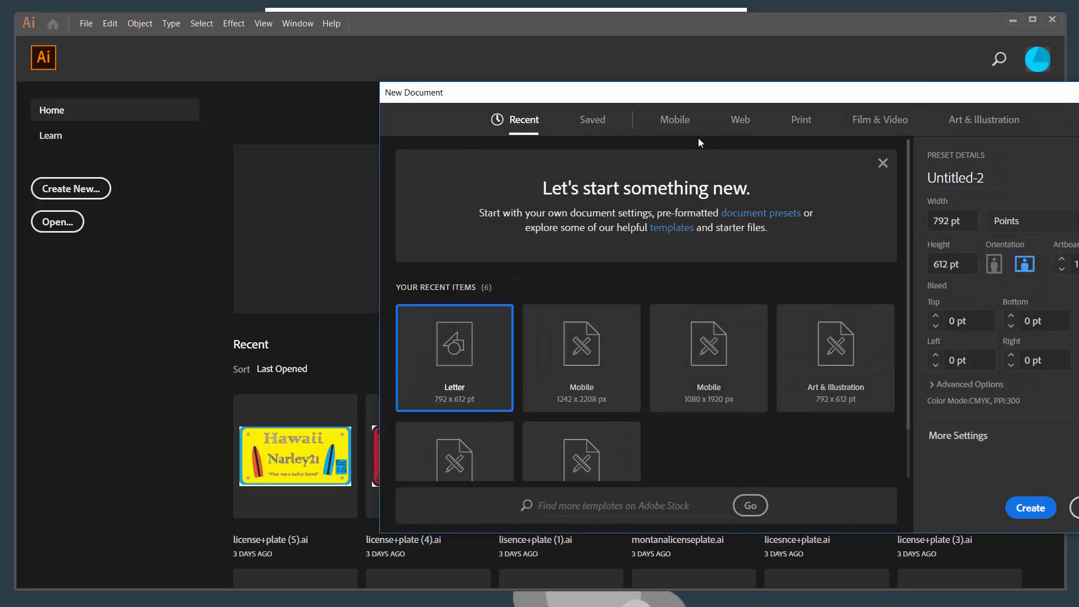
pyautogui.moveTo(732, 100); pyautogui.dragTo(504, 52)
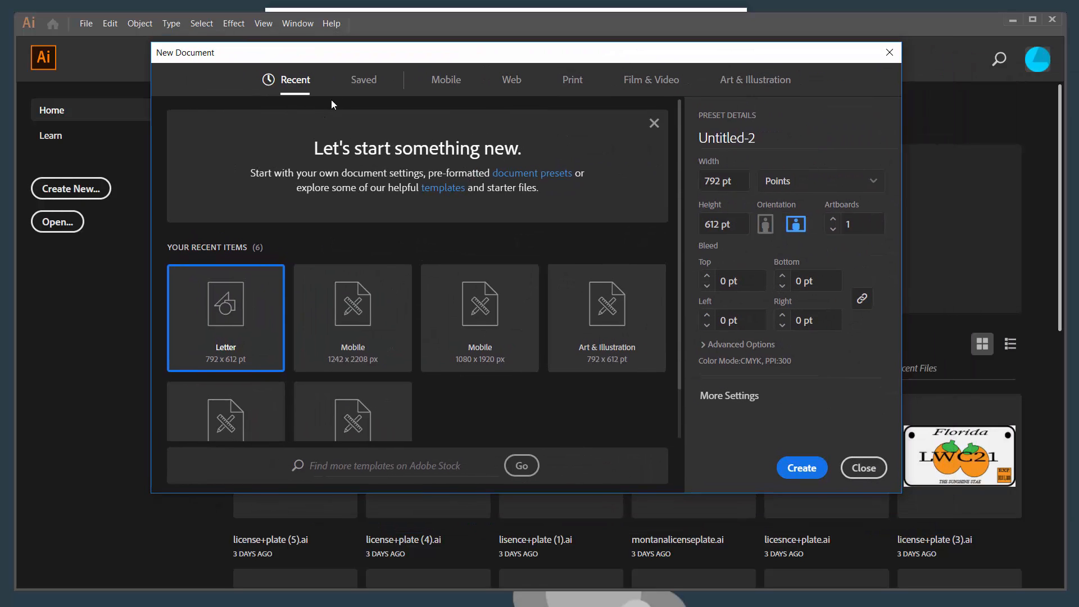
pyautogui.click(447, 80)
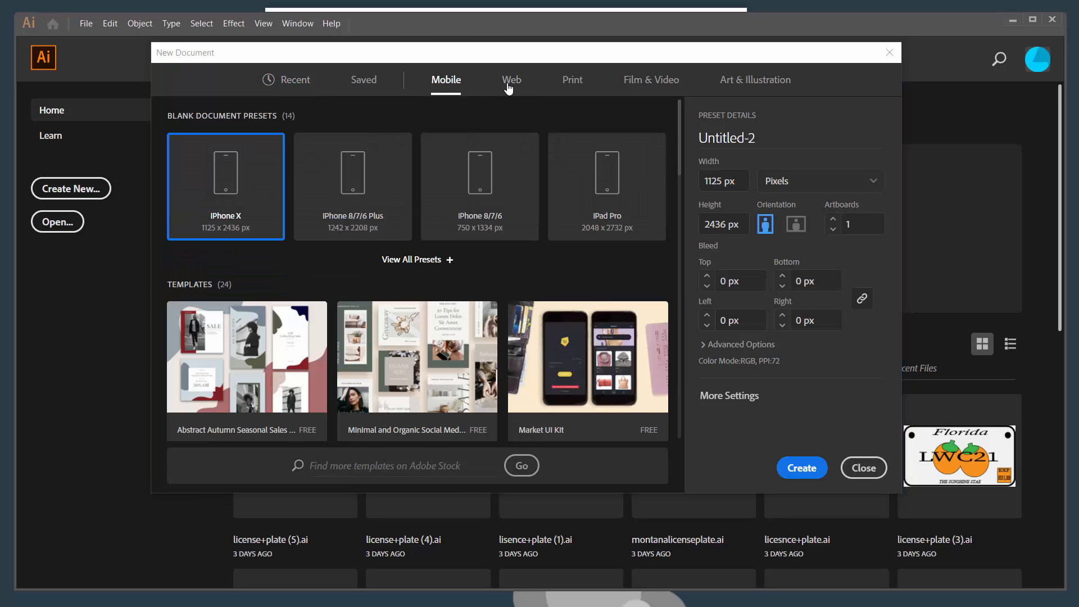
pyautogui.click(511, 79)
pyautogui.click(571, 82)
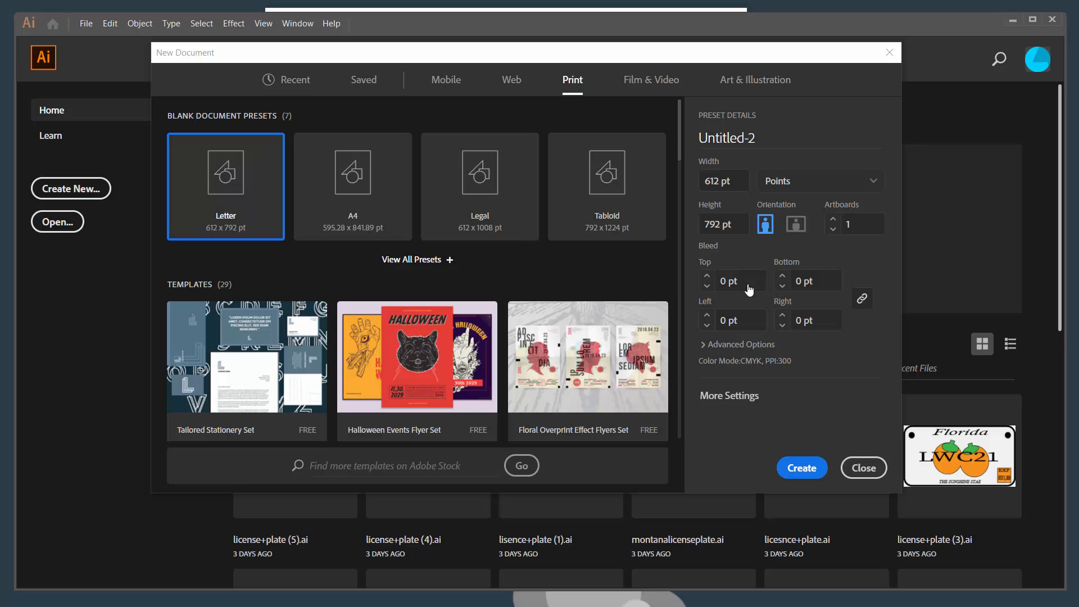
pyautogui.click(795, 227)
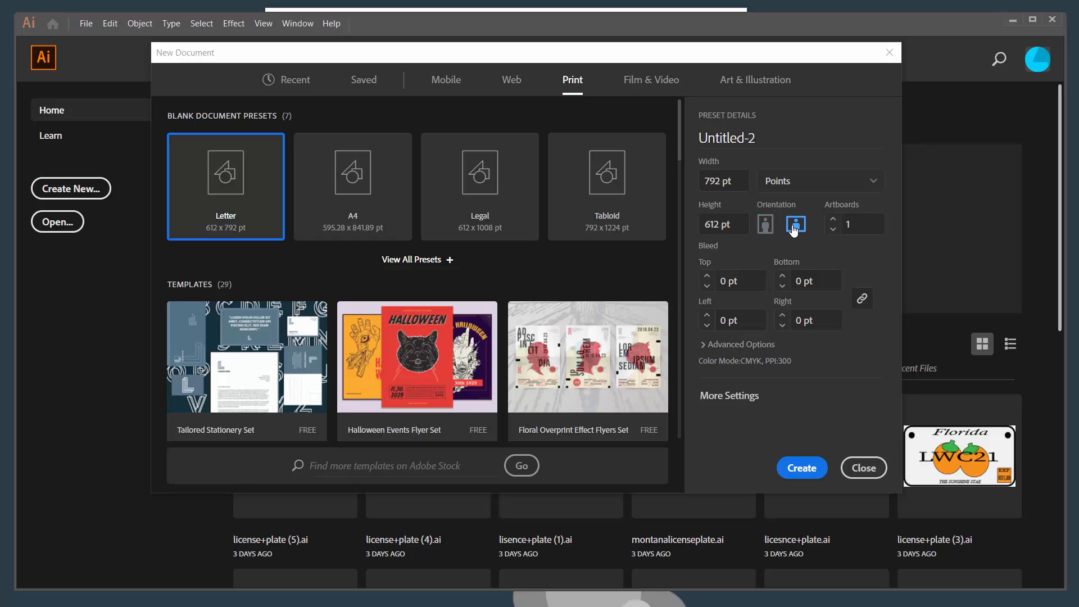
pyautogui.click(801, 468)
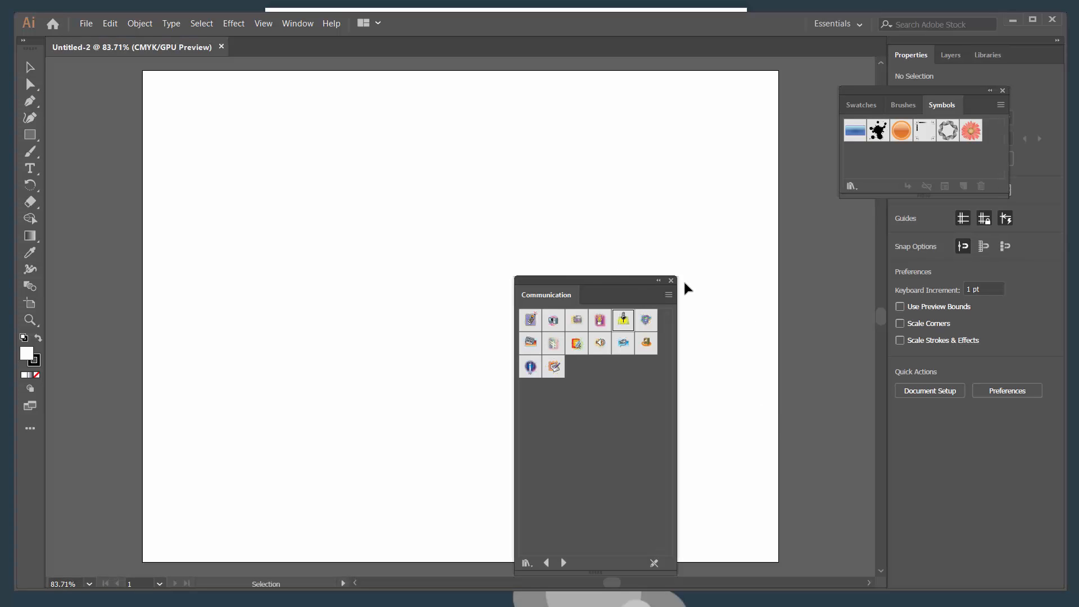
# Step: Close the floating Communication and Symbols panels, and reopen the Symbols panel over the upper part of the artboard
pyautogui.click(671, 280)
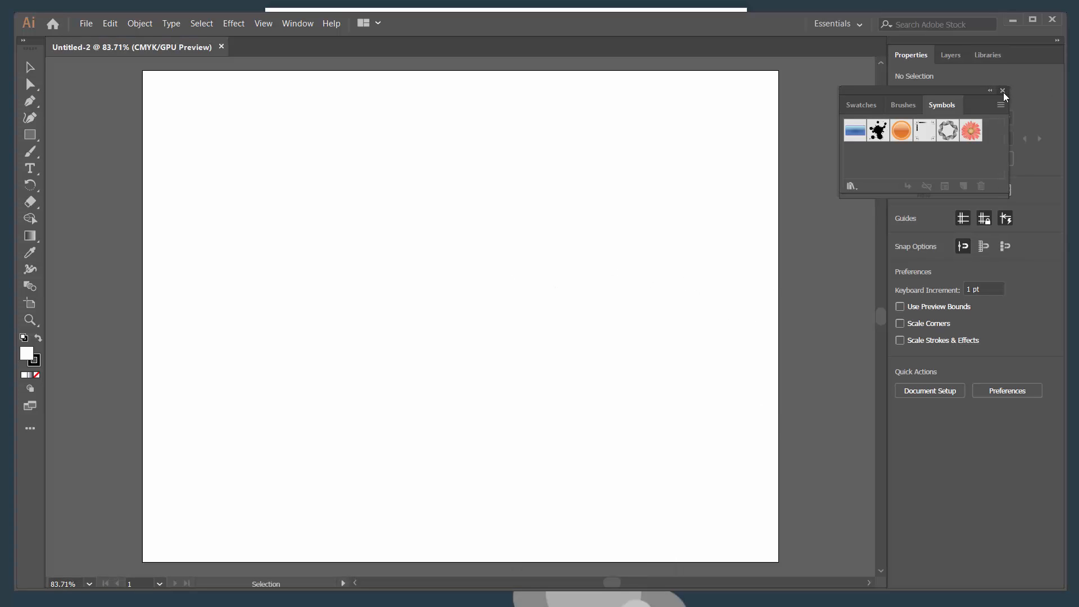
pyautogui.click(1003, 91)
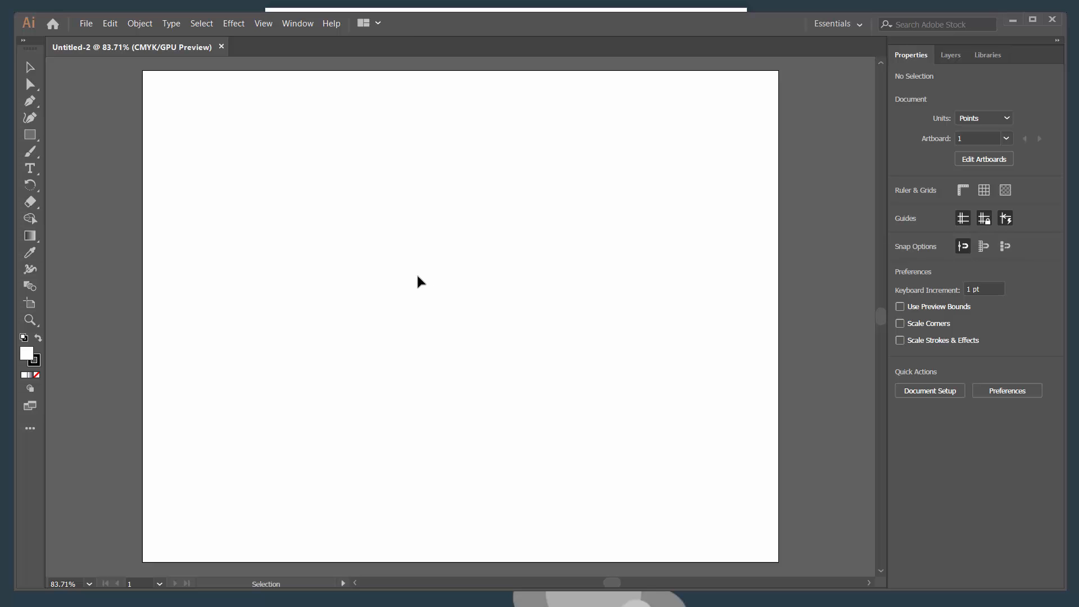
pyautogui.click(304, 23)
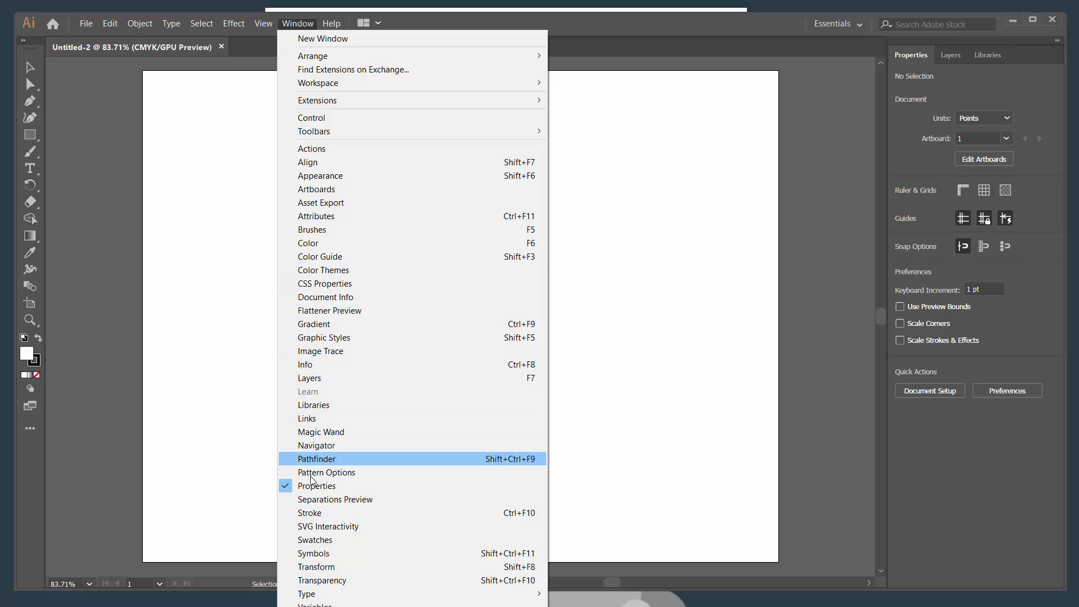
pyautogui.click(320, 554)
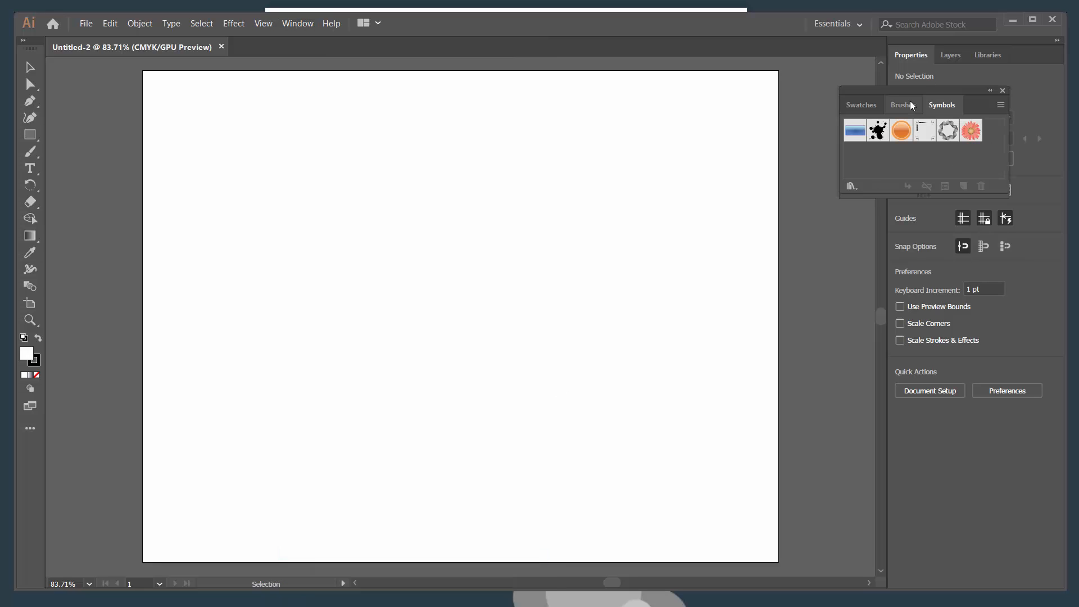
pyautogui.moveTo(912, 92)
pyautogui.mouseDown()
pyautogui.moveTo(580, 93)
pyautogui.moveTo(571, 127)
pyautogui.mouseUp()
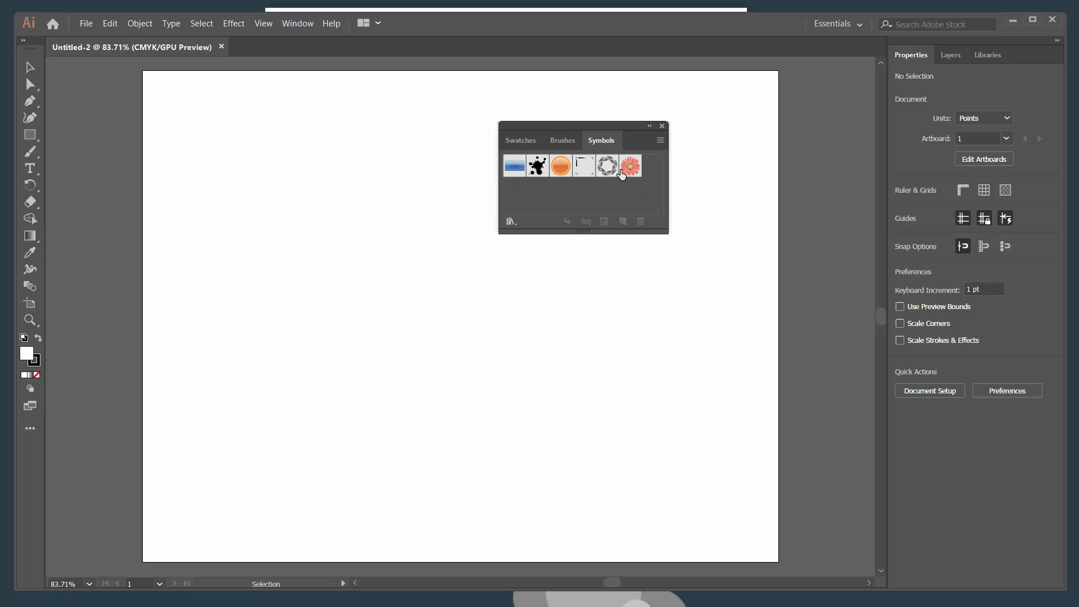
# Step: Place the red flower symbol in the artboard's upper left and enlarge it to about 197 x 187 pt
pyautogui.moveTo(636, 174); pyautogui.dragTo(353, 279)
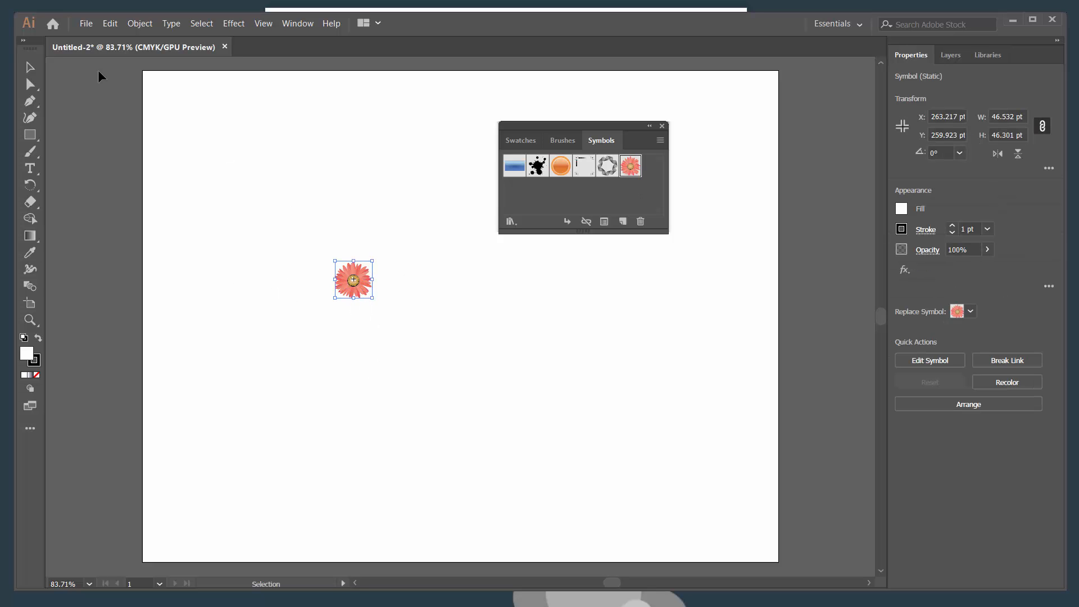
pyautogui.click(31, 68)
pyautogui.moveTo(373, 303); pyautogui.dragTo(492, 409)
pyautogui.moveTo(441, 367); pyautogui.dragTo(323, 268)
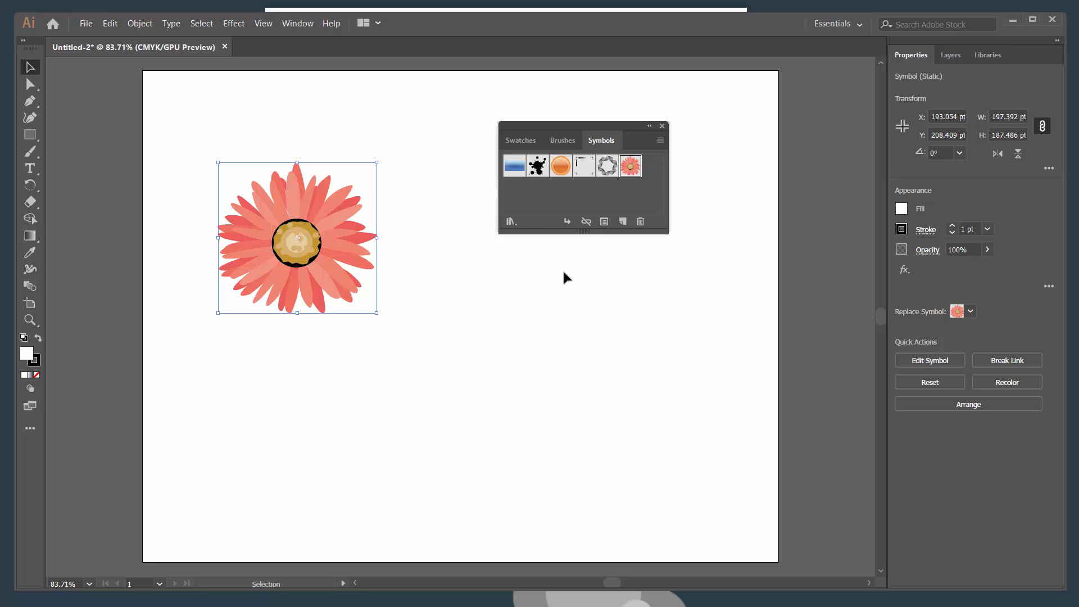
# Step: Open the Mad Science symbol library, enlarge its panel, and add the telescope symbol to the document's symbols
pyautogui.click(509, 222)
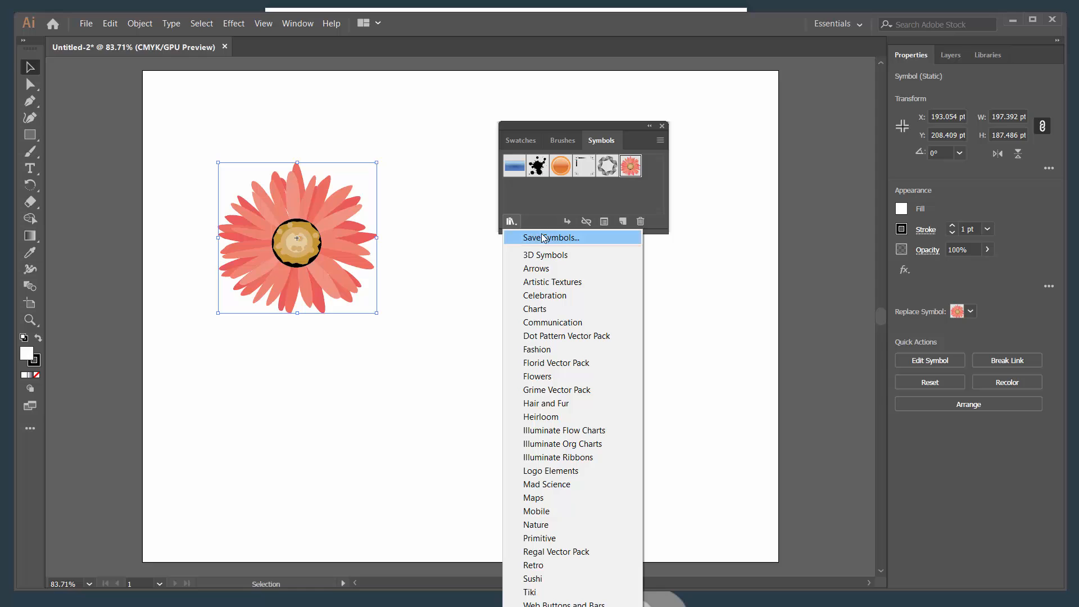
pyautogui.click(581, 486)
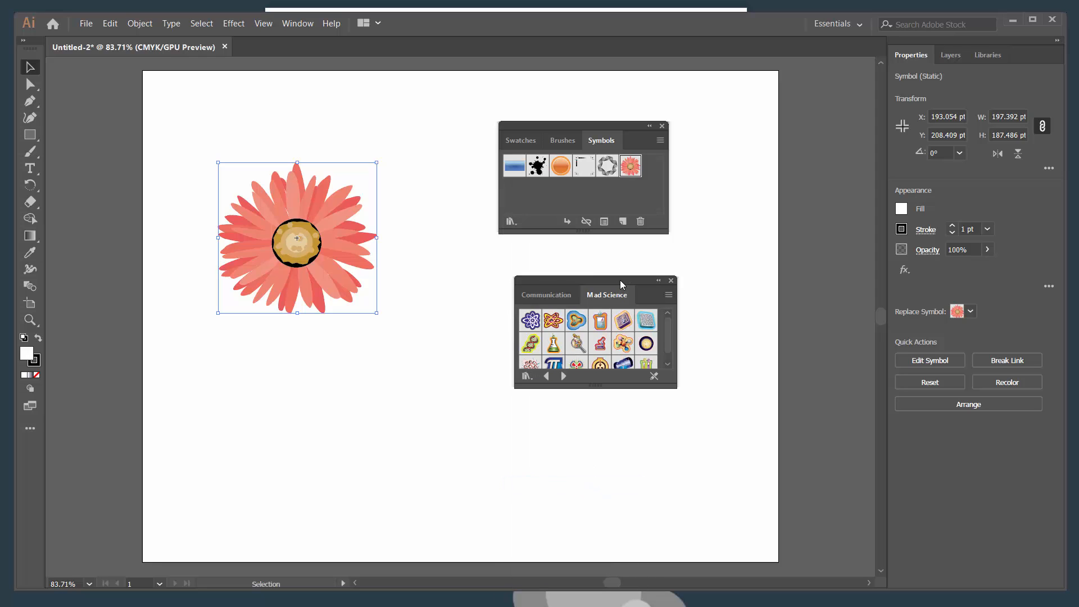
pyautogui.moveTo(619, 280); pyautogui.dragTo(603, 268)
pyautogui.moveTo(583, 376); pyautogui.dragTo(585, 432)
pyautogui.click(606, 356)
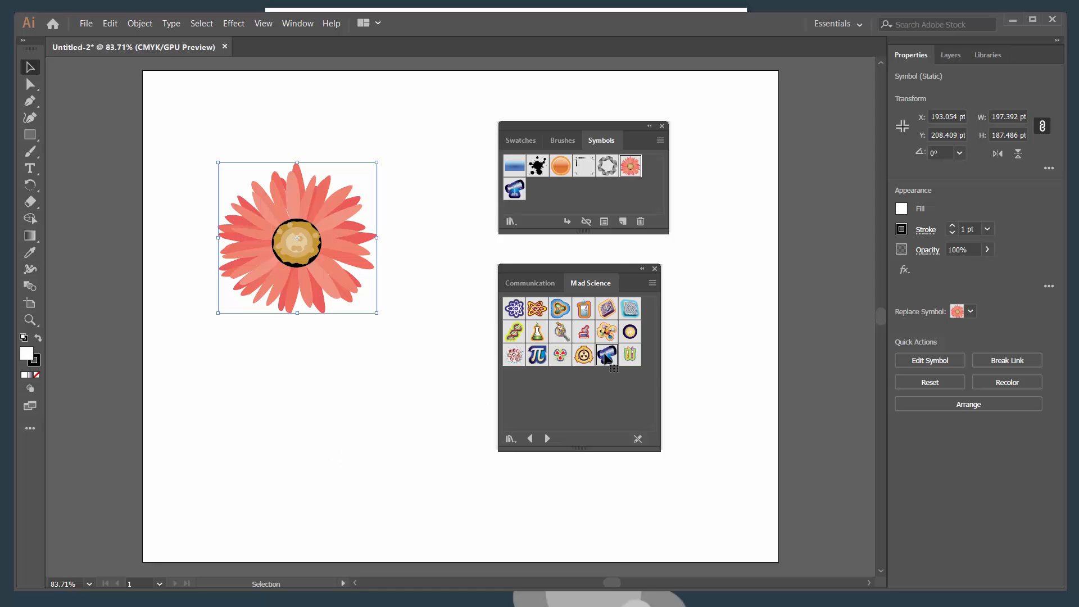
# Step: Place the telescope symbol below the flower and scale it to about 200 x 165 pt
pyautogui.moveTo(608, 355); pyautogui.dragTo(418, 329)
pyautogui.moveTo(380, 408); pyautogui.dragTo(358, 437)
pyautogui.moveTo(290, 466); pyautogui.dragTo(266, 468)
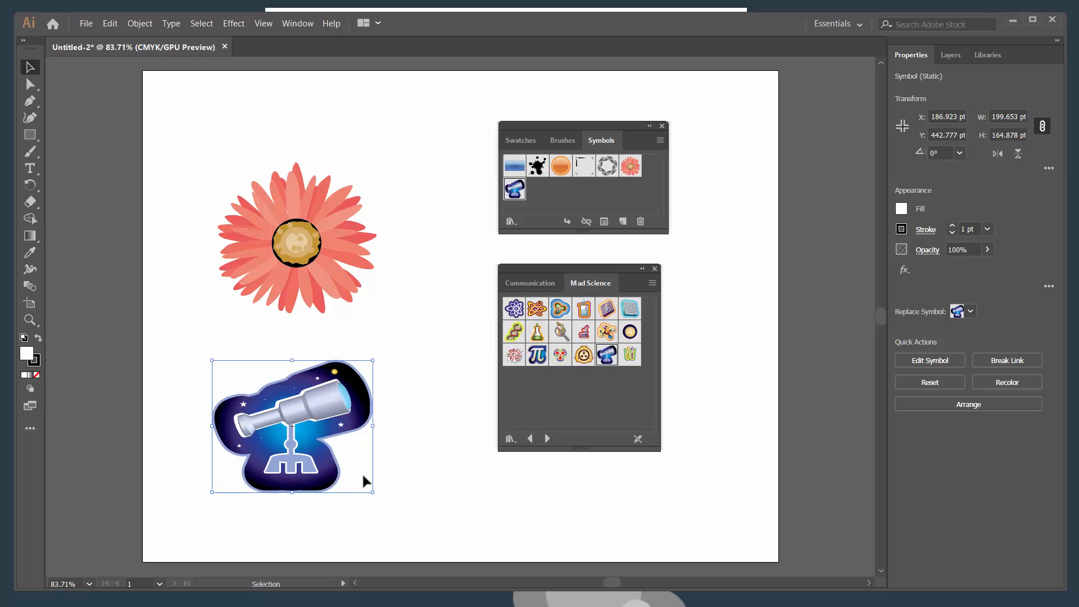
# Step: Place the green flask symbol from the Mad Science library beside the telescope, at about X 398 pt, Y 408 pt
pyautogui.moveTo(580, 271); pyautogui.dragTo(671, 253)
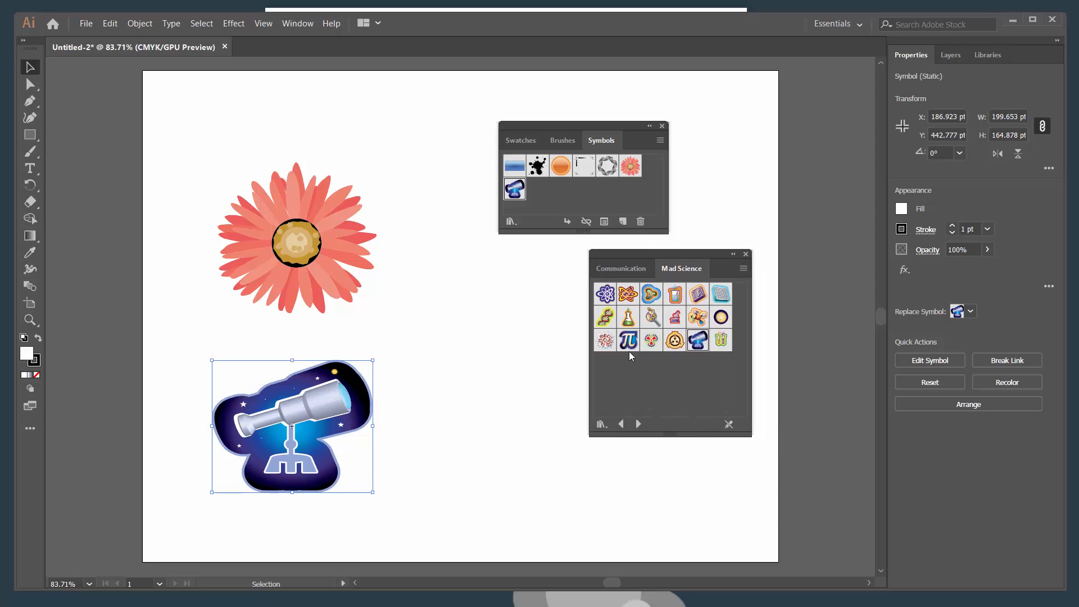
pyautogui.moveTo(628, 318); pyautogui.dragTo(469, 400)
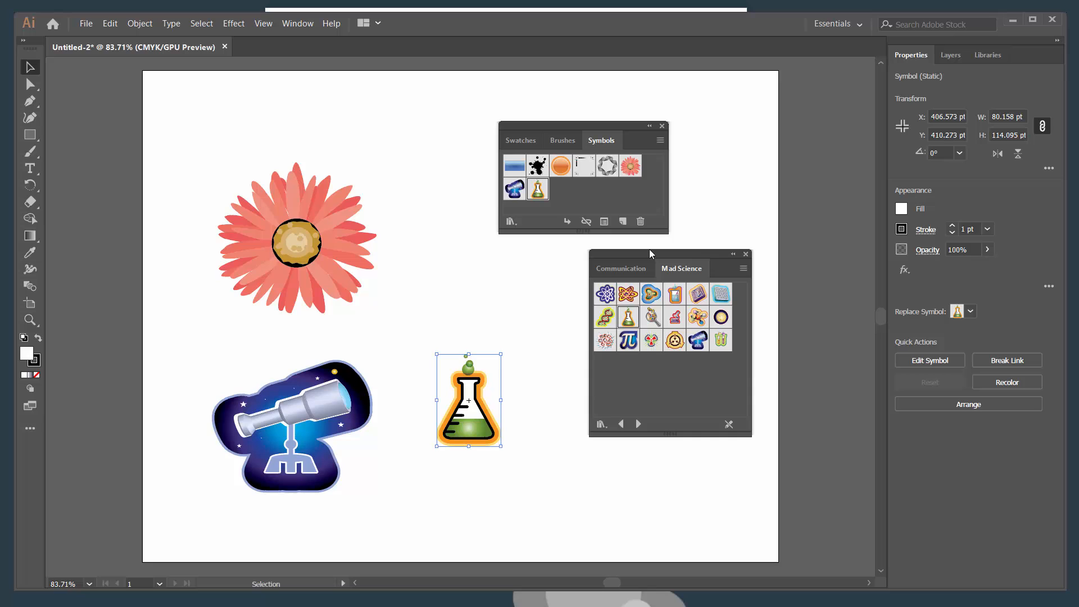
pyautogui.moveTo(650, 250); pyautogui.dragTo(733, 262)
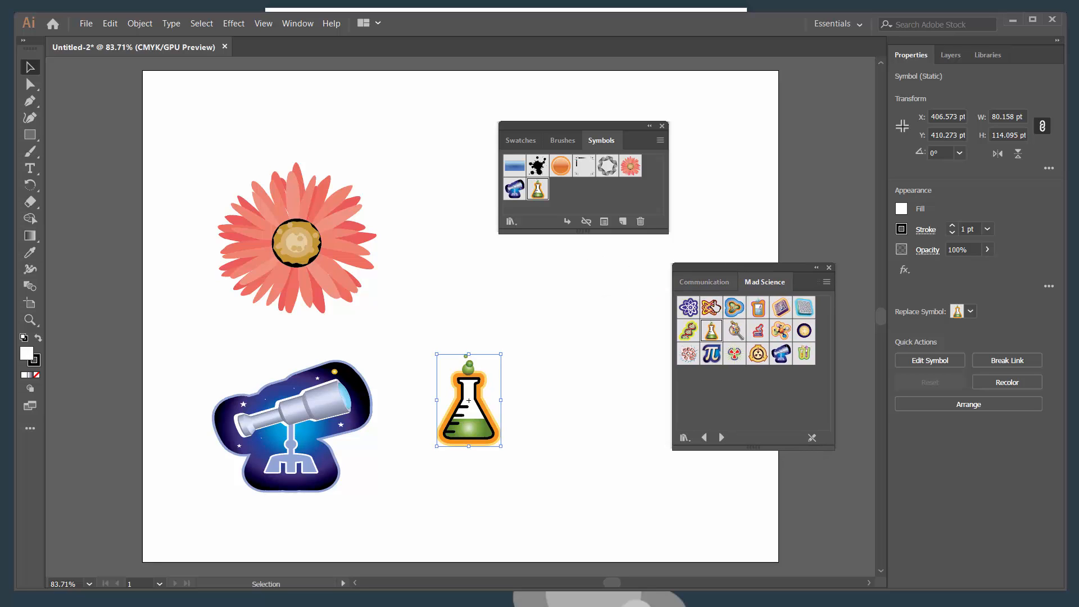
pyautogui.moveTo(465, 430); pyautogui.dragTo(457, 428)
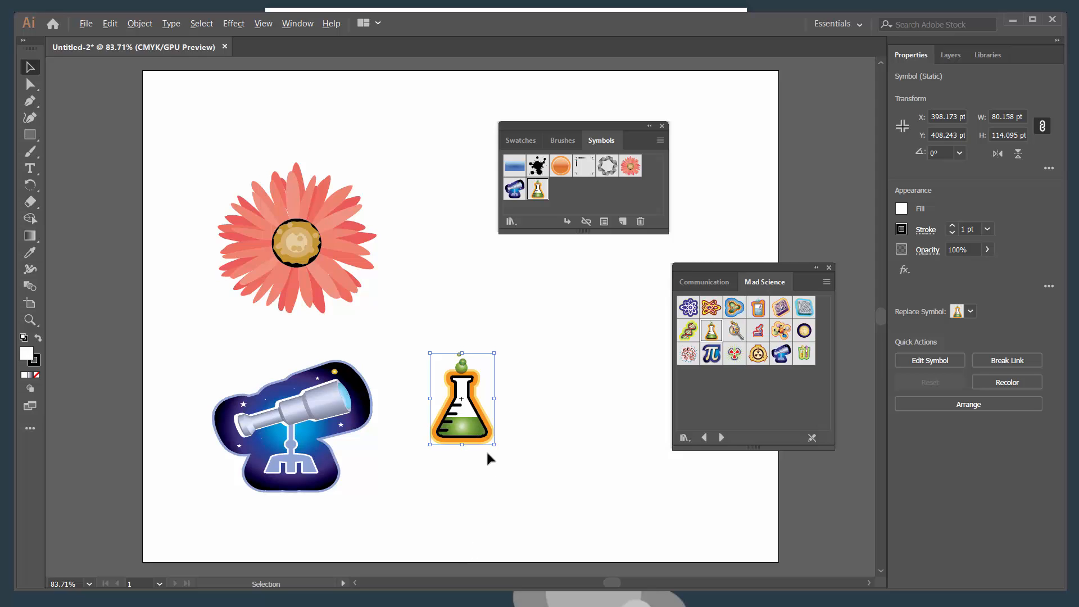
# Step: Copy the flask along a row beside the original and delete the third flask, leaving two
pyautogui.moveTo(471, 414); pyautogui.dragTo(606, 431)
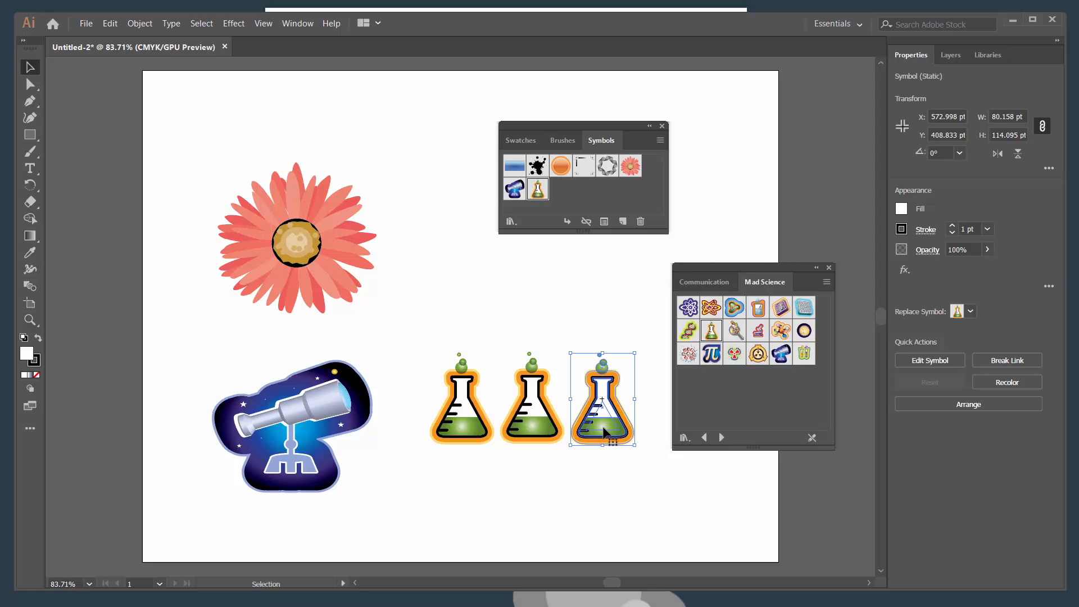
pyautogui.moveTo(605, 432); pyautogui.dragTo(604, 423)
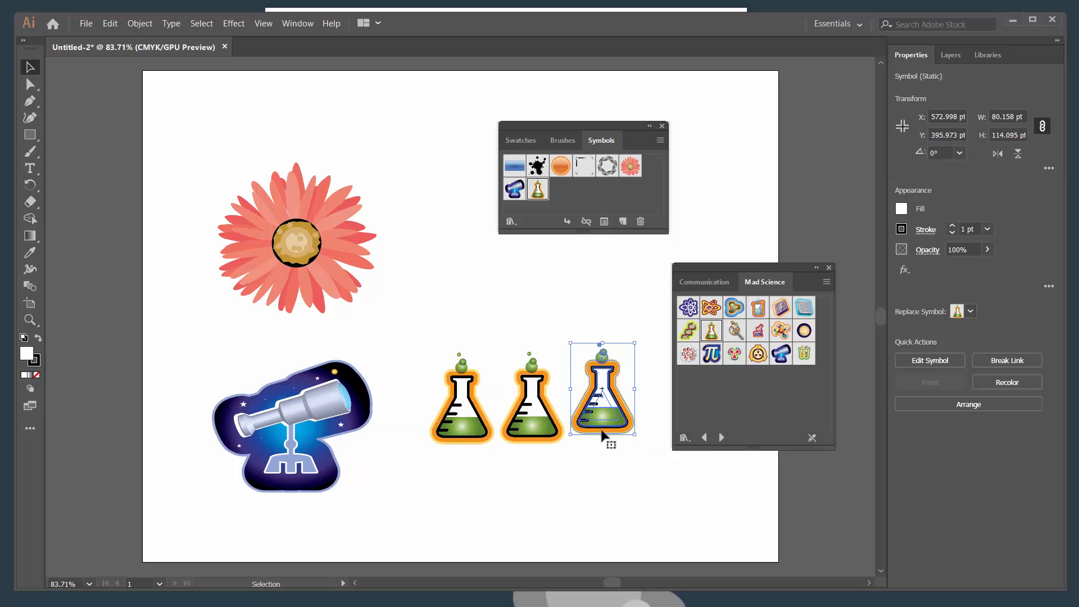
pyautogui.press('Delete')
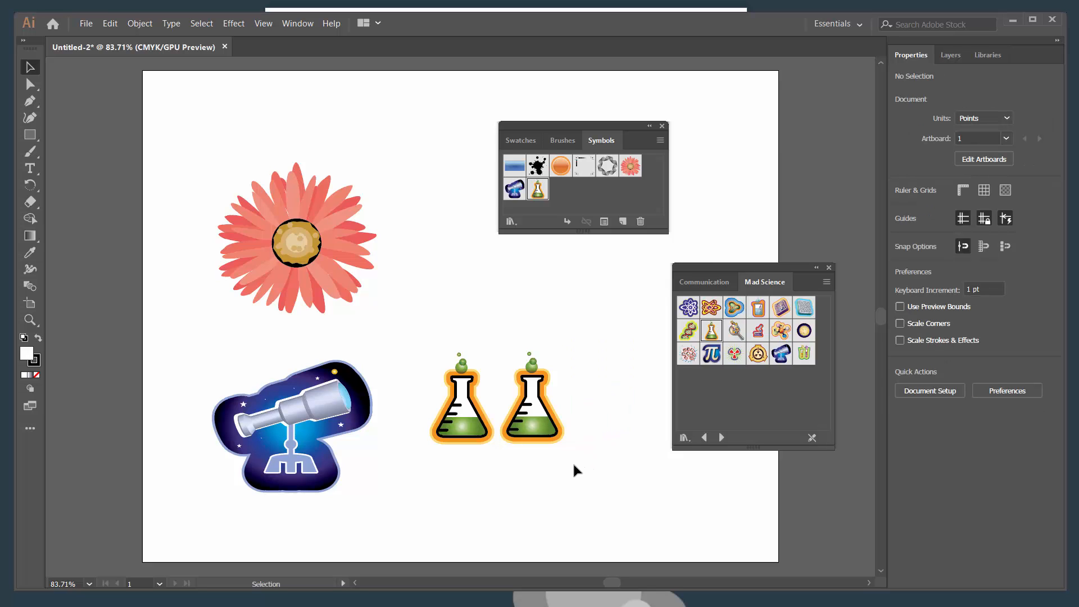
# Step: Spread the symbols out: one flask beside the flower, the other under the Symbols panel, and the telescope near the artboard's lower middle
pyautogui.moveTo(475, 441); pyautogui.dragTo(465, 409)
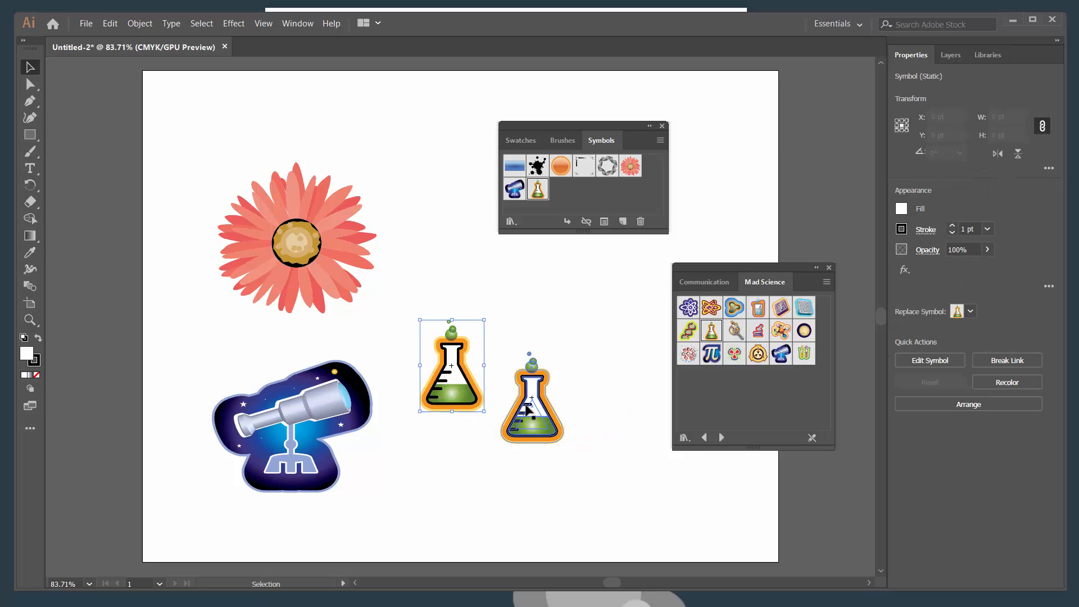
pyautogui.moveTo(539, 394); pyautogui.dragTo(543, 366)
pyautogui.moveTo(281, 432); pyautogui.dragTo(296, 454)
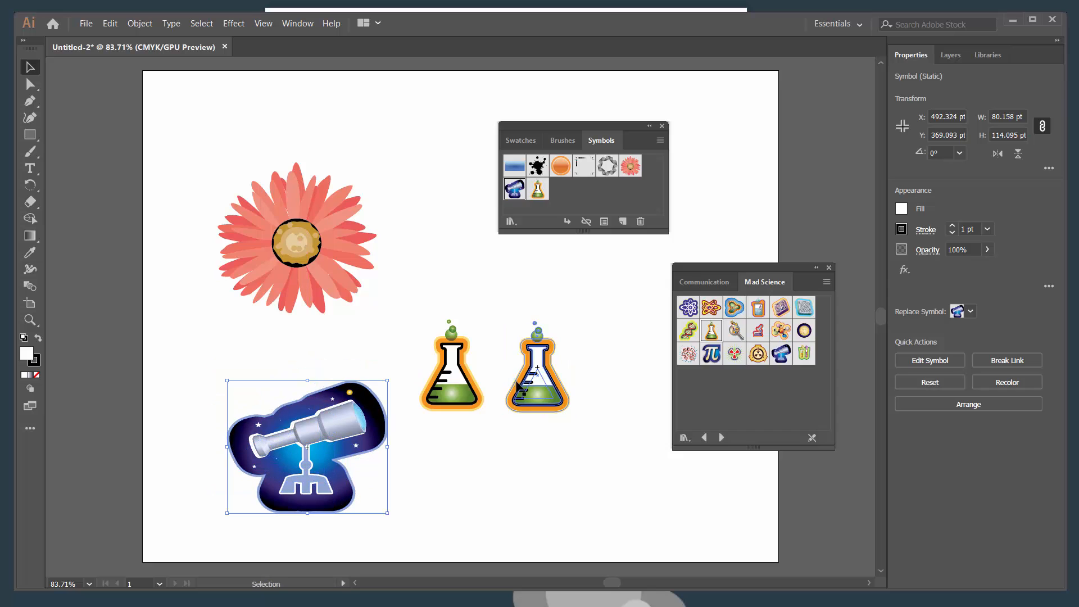
pyautogui.moveTo(452, 371); pyautogui.dragTo(428, 239)
pyautogui.moveTo(537, 371); pyautogui.dragTo(557, 312)
pyautogui.moveTo(321, 412); pyautogui.dragTo(417, 394)
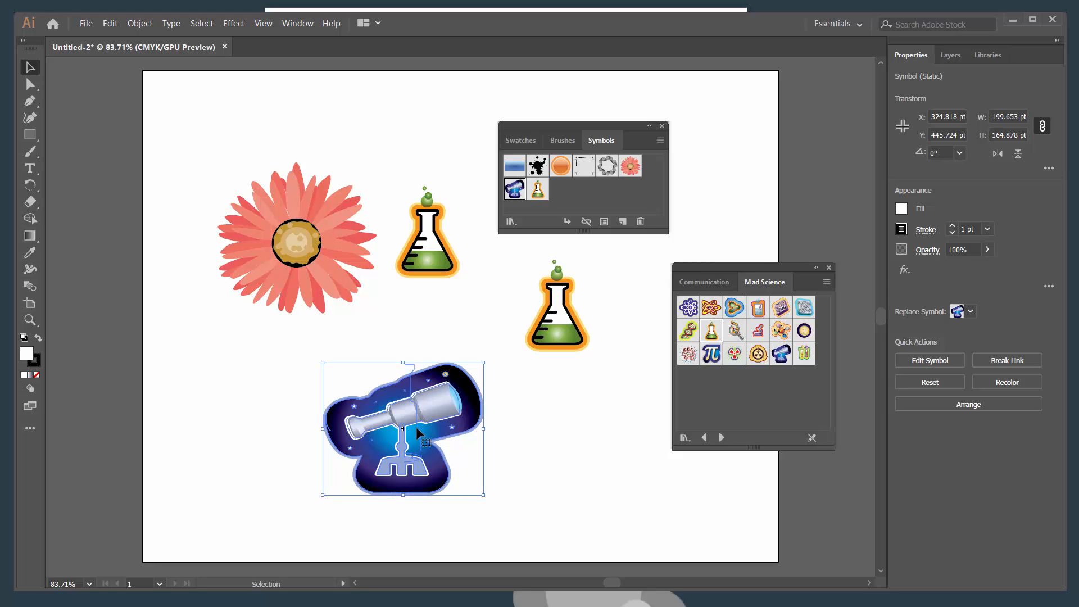
# Step: Reflect the telescope symbol across the vertical axis
pyautogui.rightClick(412, 407)
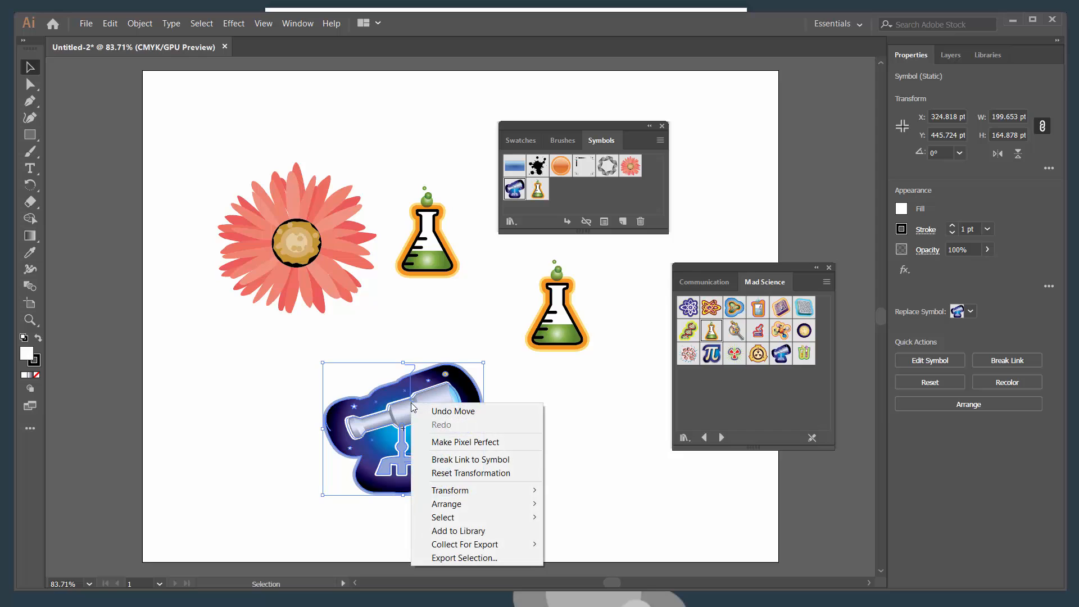
pyautogui.moveTo(477, 490)
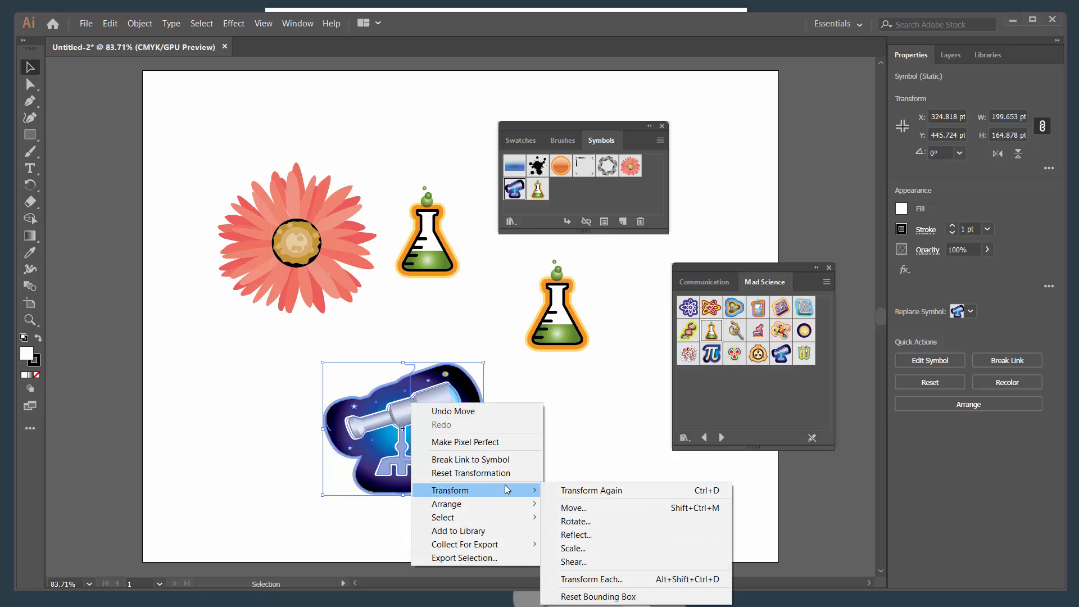
pyautogui.click(593, 535)
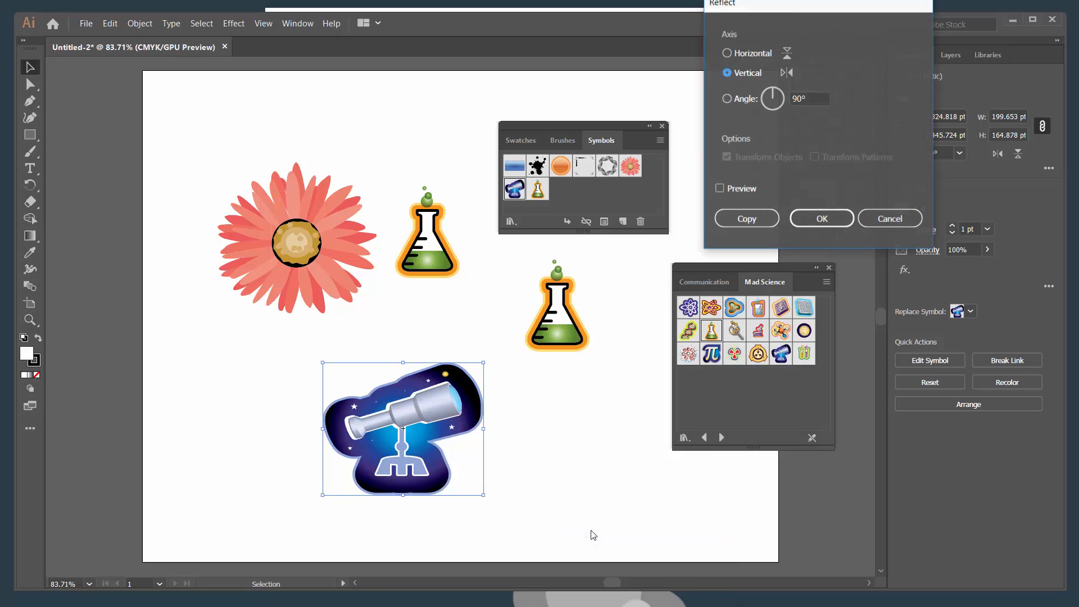
pyautogui.click(807, 219)
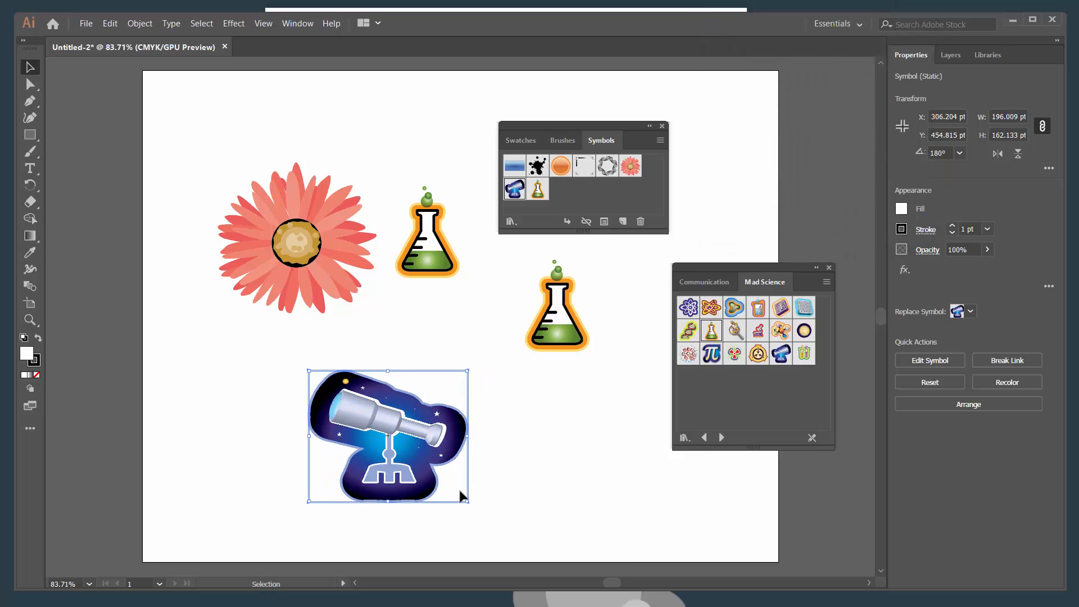
# Step: Reflect the telescope back across the vertical axis and move it below the flower, to about X 180 pt, Y 430 pt
pyautogui.rightClick(391, 436)
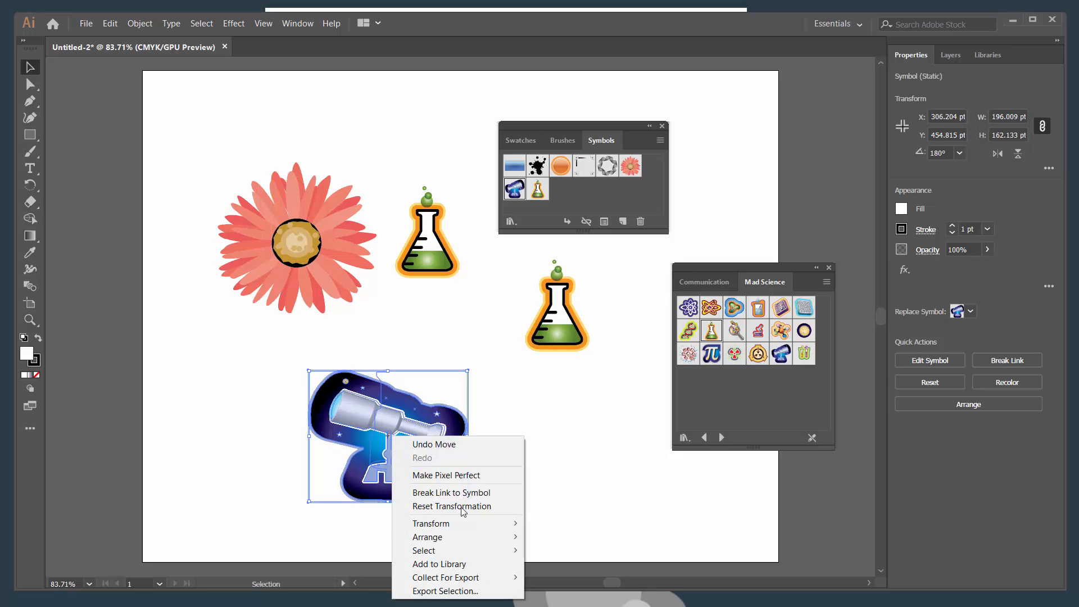
pyautogui.moveTo(487, 525)
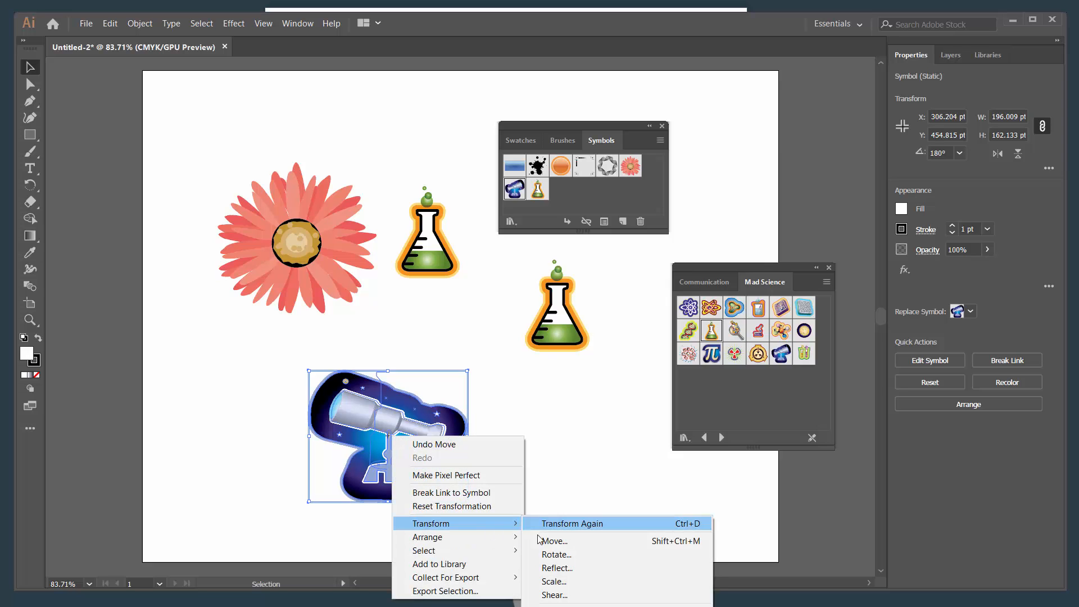
pyautogui.click(554, 568)
pyautogui.click(820, 221)
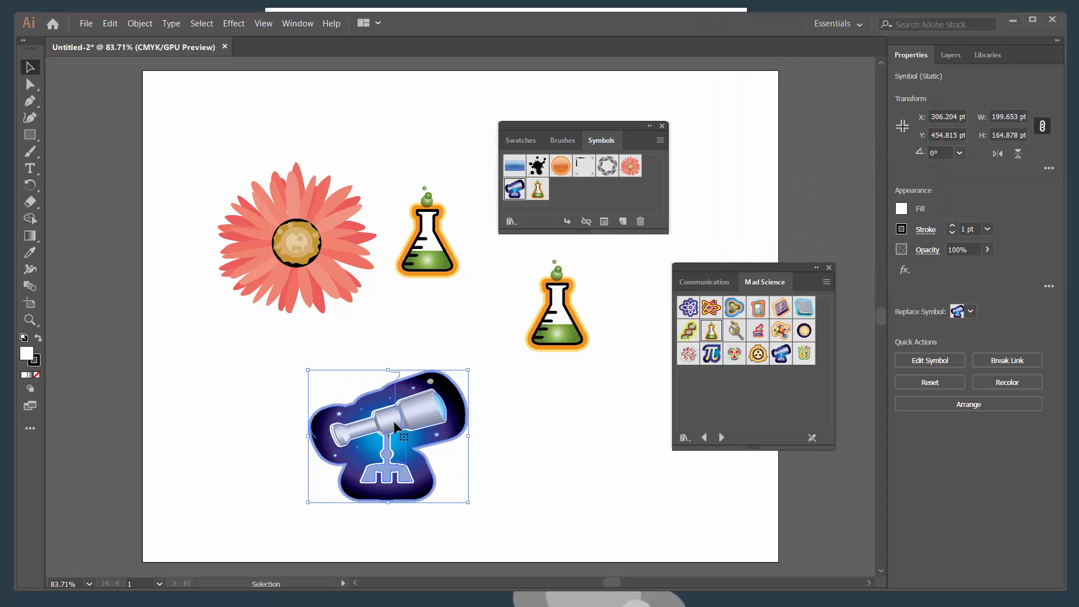
pyautogui.moveTo(396, 427); pyautogui.dragTo(340, 405)
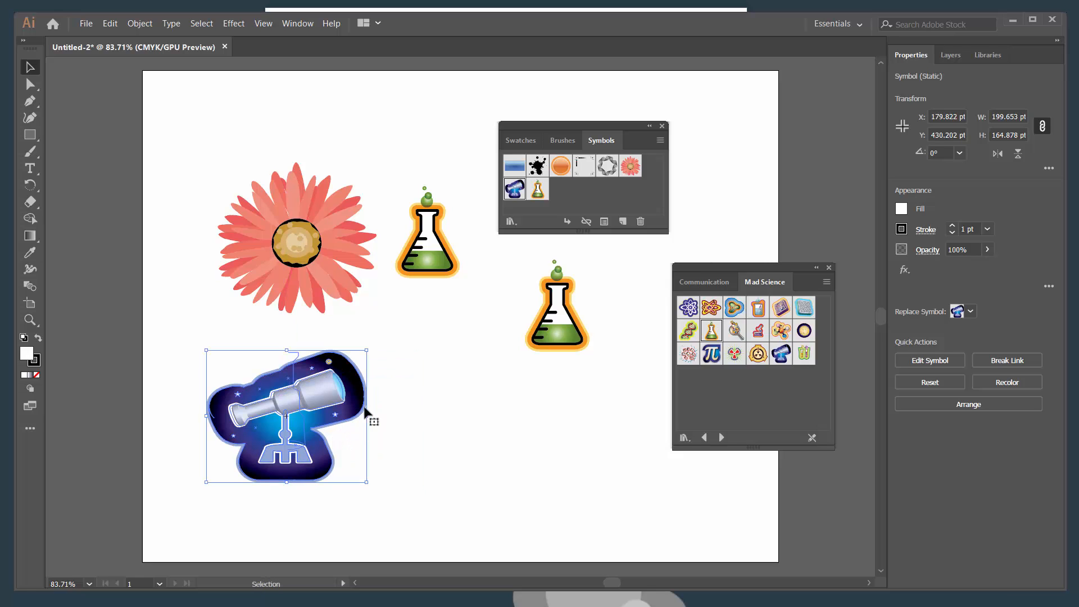
# Step: Place the butterfly and the red maple leaf from the Nature symbol library beside the telescope, enlarged, with the leaf overlapping the butterfly
pyautogui.click(684, 437)
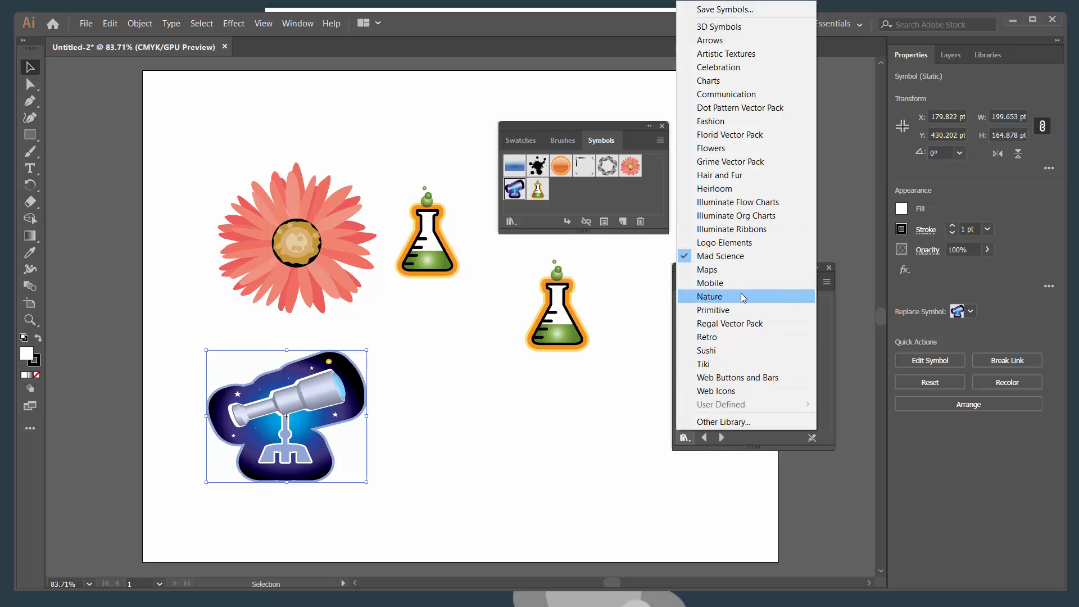
pyautogui.click(716, 297)
pyautogui.moveTo(781, 307); pyautogui.dragTo(573, 521)
pyautogui.moveTo(758, 400); pyautogui.dragTo(642, 502)
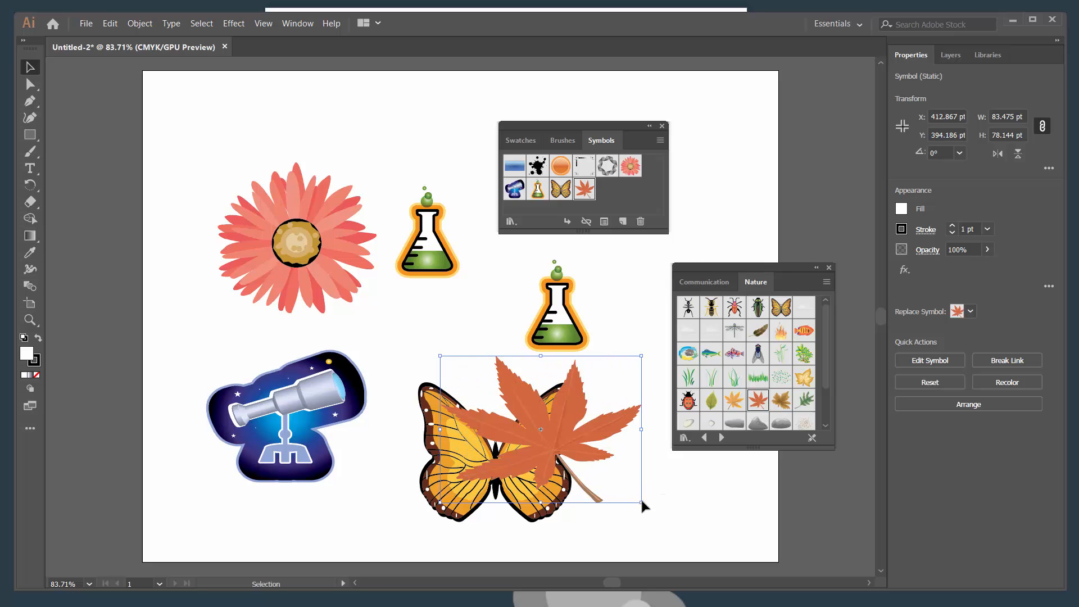
pyautogui.moveTo(534, 430); pyautogui.dragTo(489, 414)
pyautogui.click(600, 502)
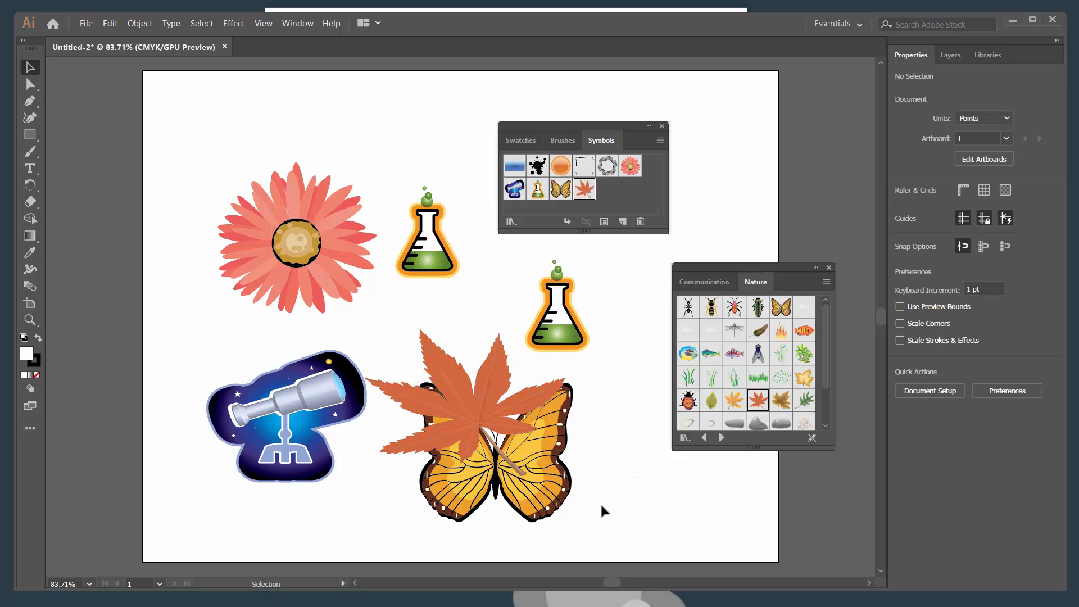
pyautogui.click(568, 467)
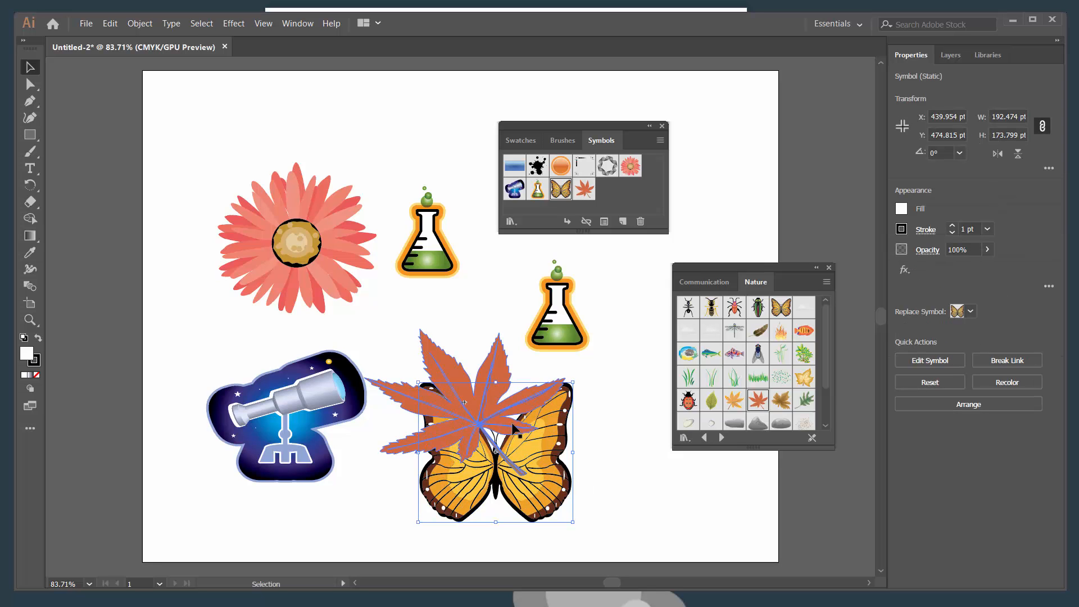
pyautogui.click(607, 440)
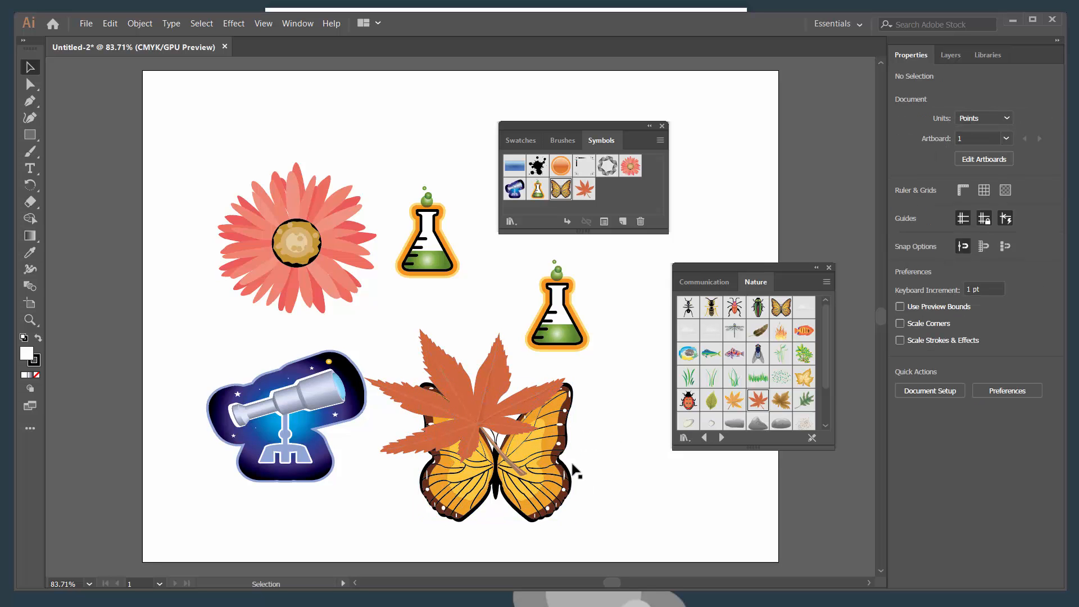
# Step: Move the telescope over the flower's upper left, to about X 111 pt, Y 105 pt, and the butterfly to about X 432 pt, Y 459 pt
pyautogui.moveTo(278, 422); pyautogui.dragTo(224, 160)
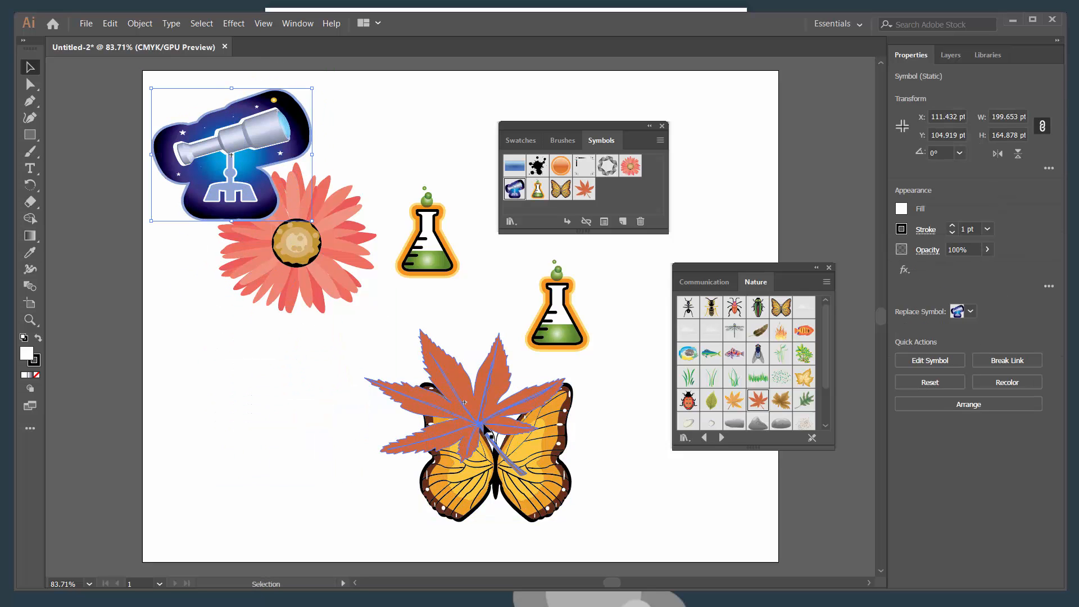
pyautogui.moveTo(542, 473); pyautogui.dragTo(535, 461)
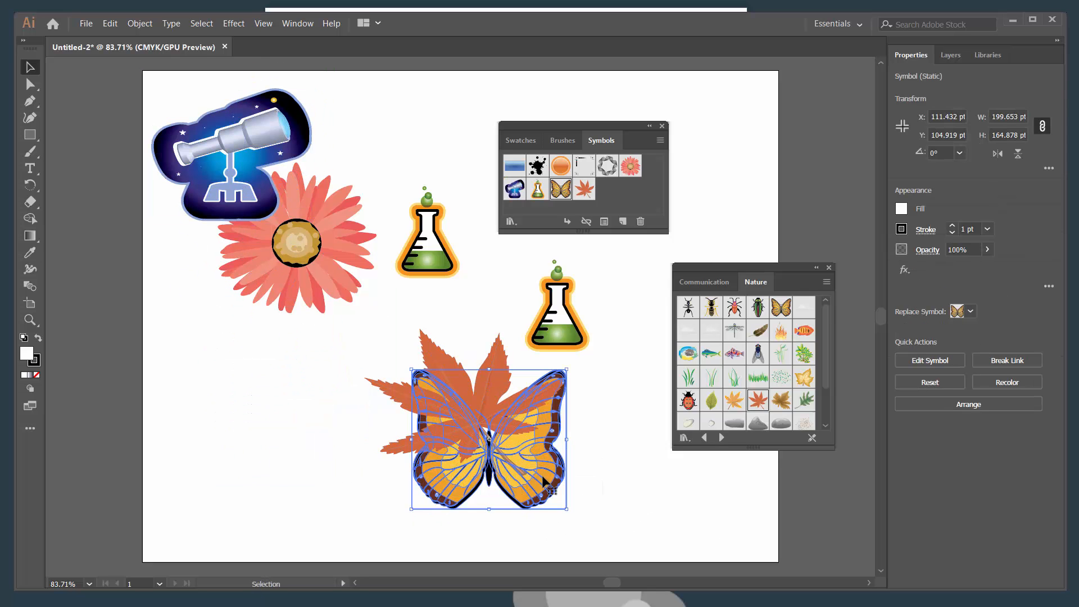
pyautogui.click(605, 528)
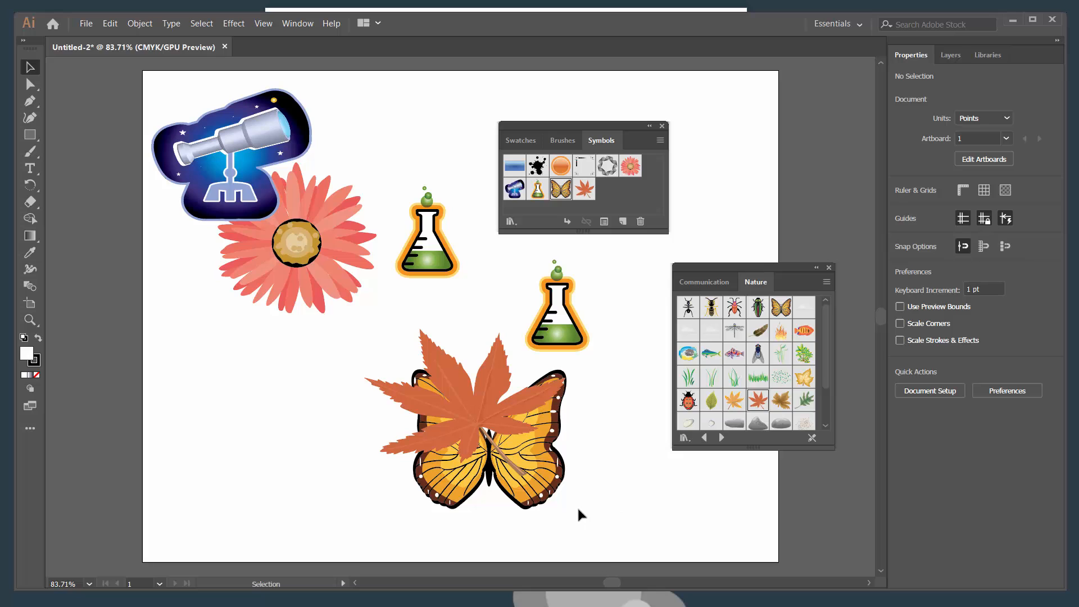
# Step: Bring the butterfly to the front of the maple leaf and move it to about X 331 pt, Y 412 pt
pyautogui.click(547, 490)
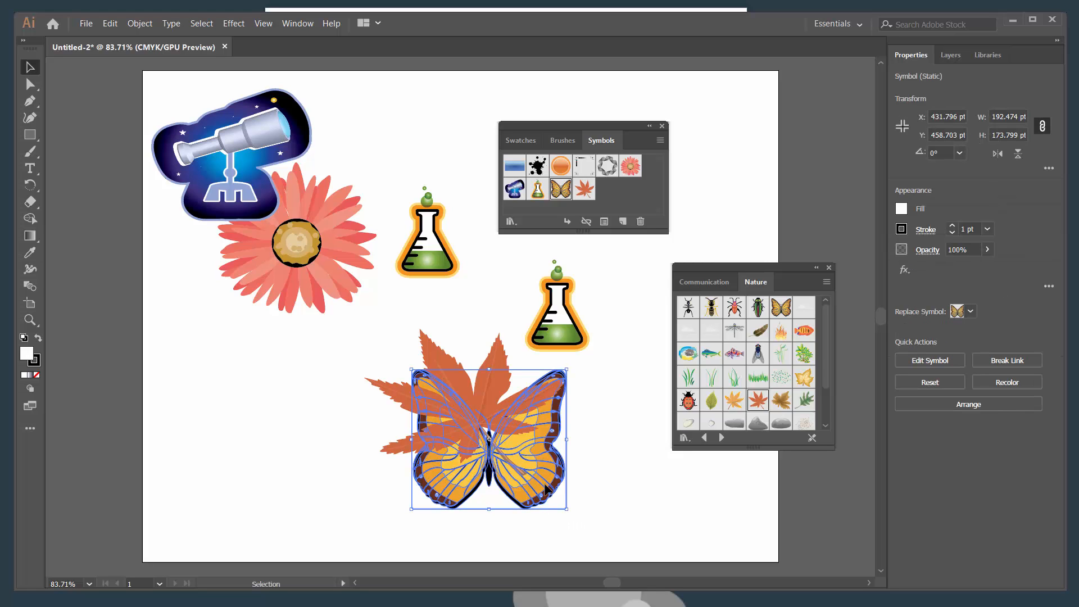
pyautogui.rightClick(519, 461)
pyautogui.moveTo(551, 560)
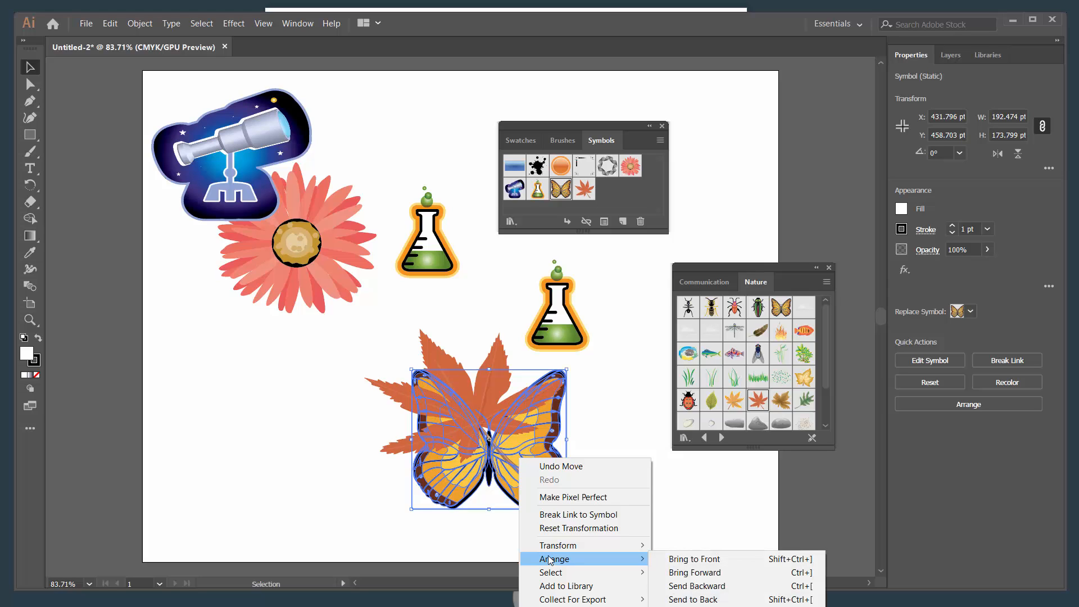
pyautogui.click(977, 407)
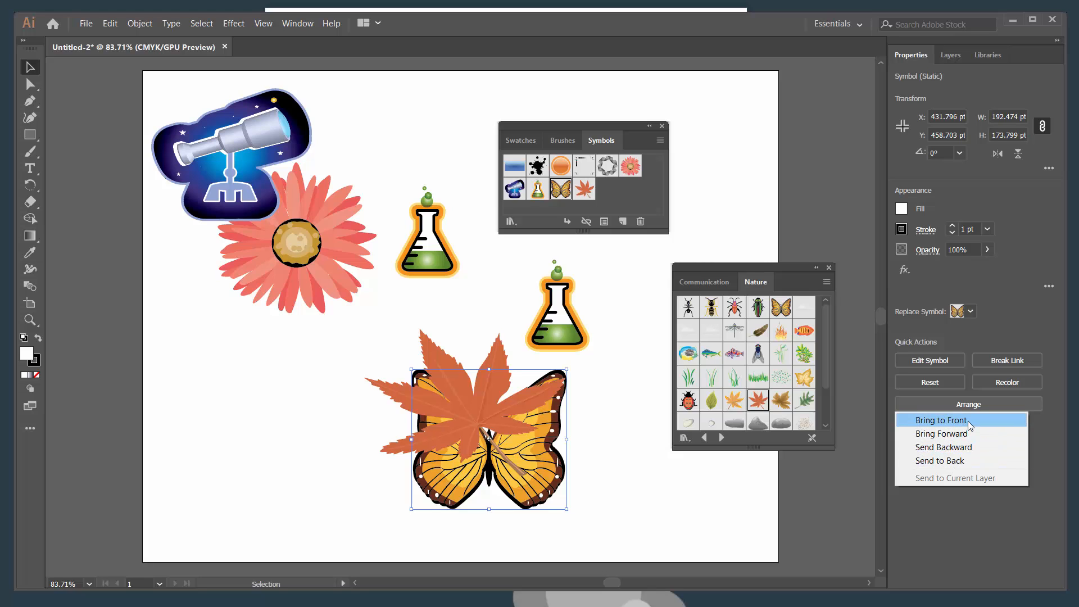
pyautogui.click(968, 420)
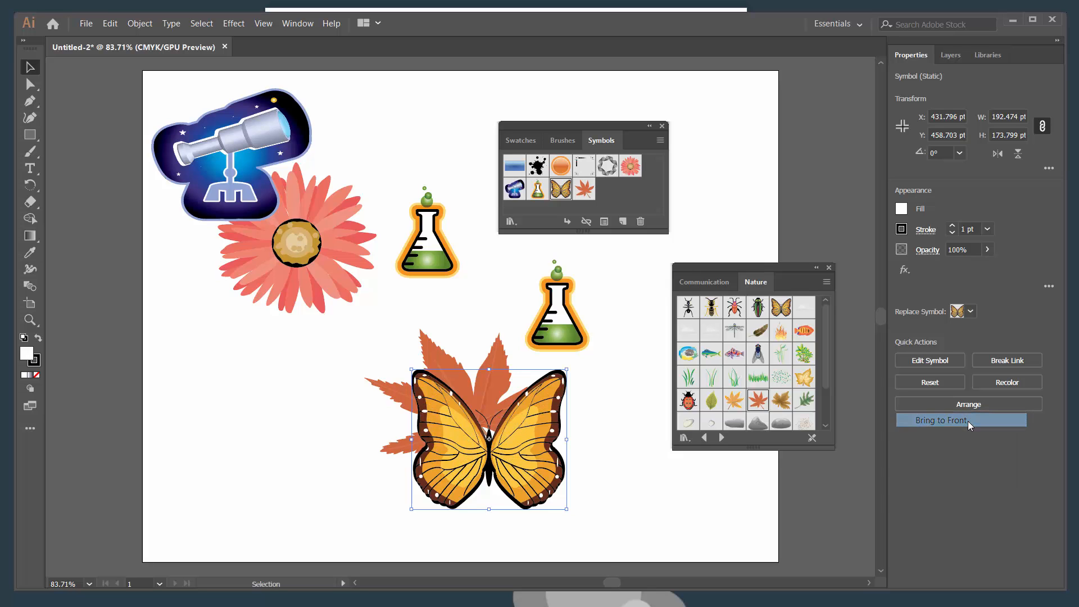
pyautogui.click(661, 458)
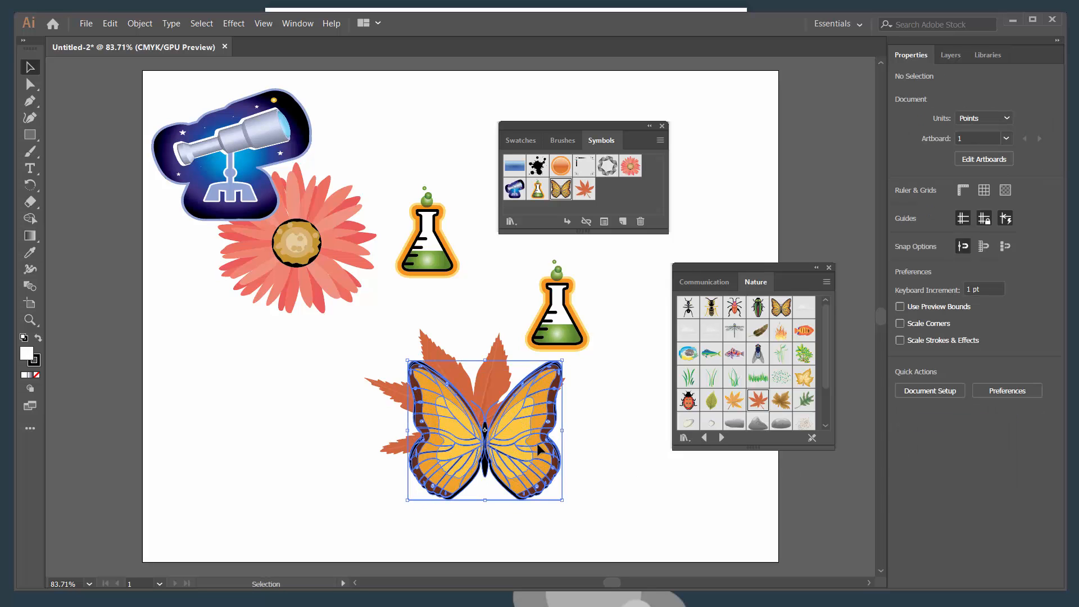
pyautogui.moveTo(543, 456); pyautogui.dragTo(445, 425)
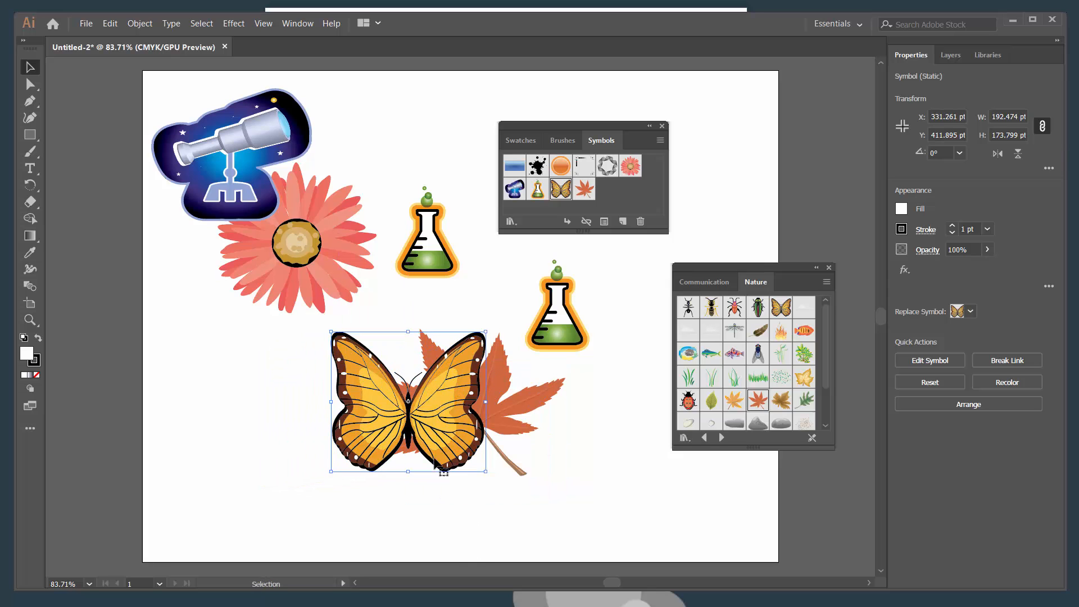
# Step: Delete all the placed symbols and move the floating Symbols and Nature library windows toward the artboard's right edge
pyautogui.moveTo(169, 102); pyautogui.dragTo(567, 476)
pyautogui.press('Delete')
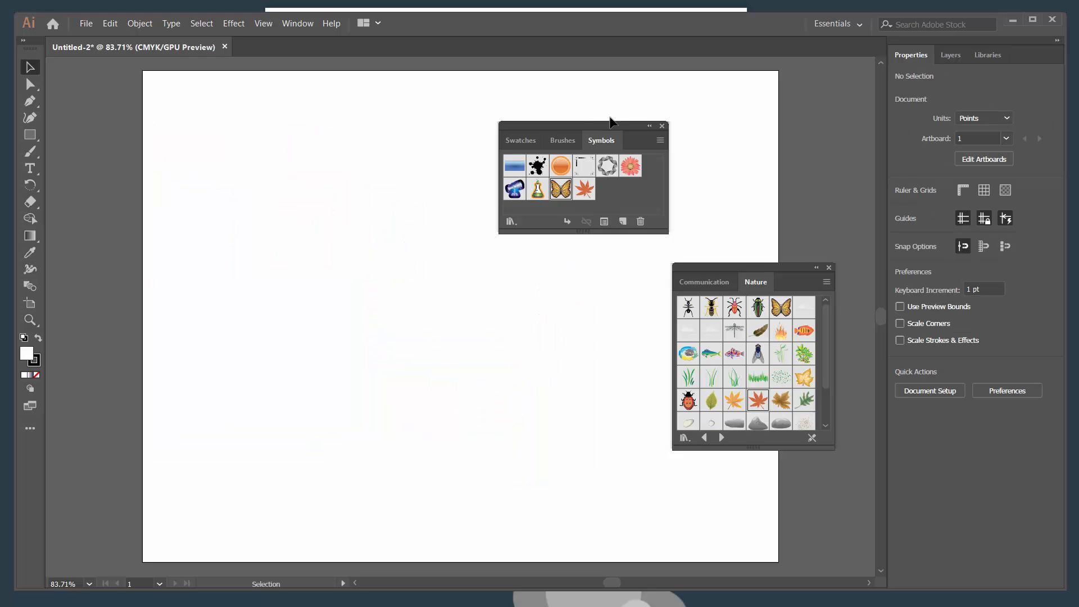
pyautogui.moveTo(610, 120); pyautogui.dragTo(790, 92)
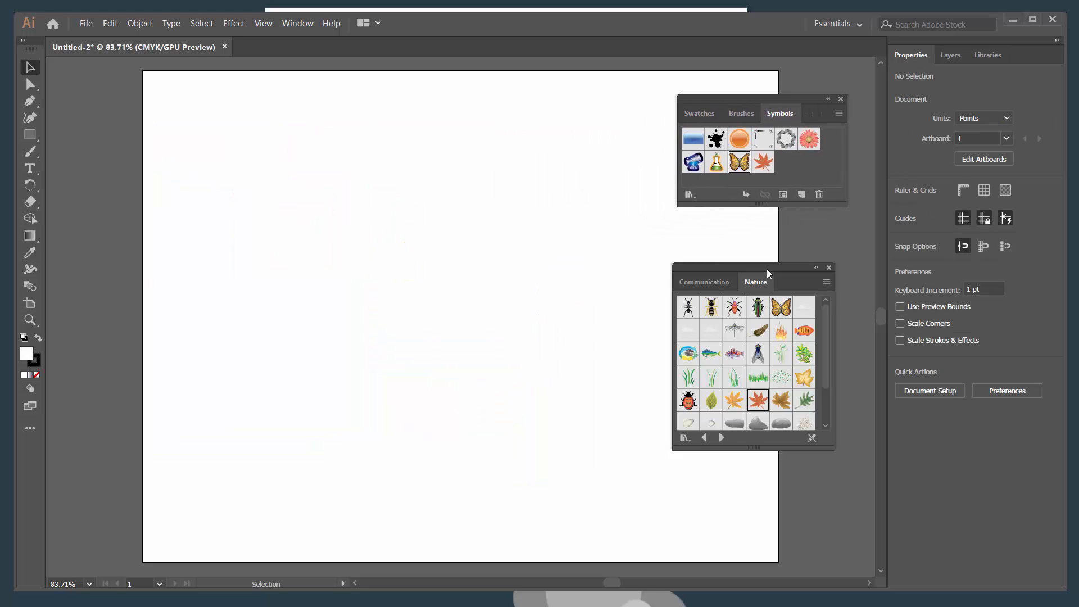
pyautogui.moveTo(767, 268); pyautogui.dragTo(790, 254)
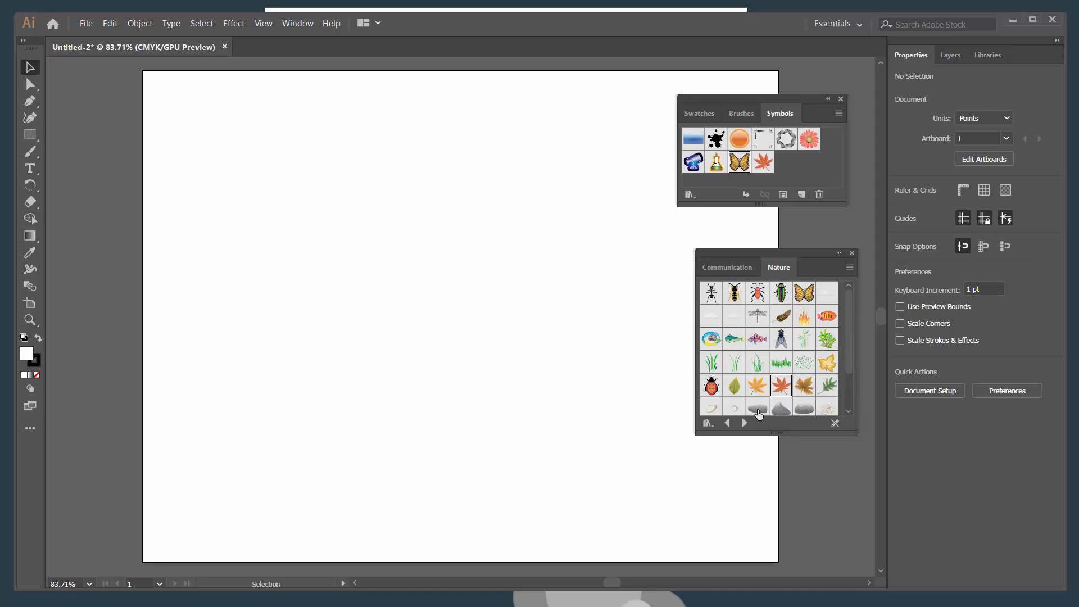
# Step: Place the zebra from the Primitive symbol library on the artboard's left half and enlarge it to about 195 × 135 pt
pyautogui.click(706, 425)
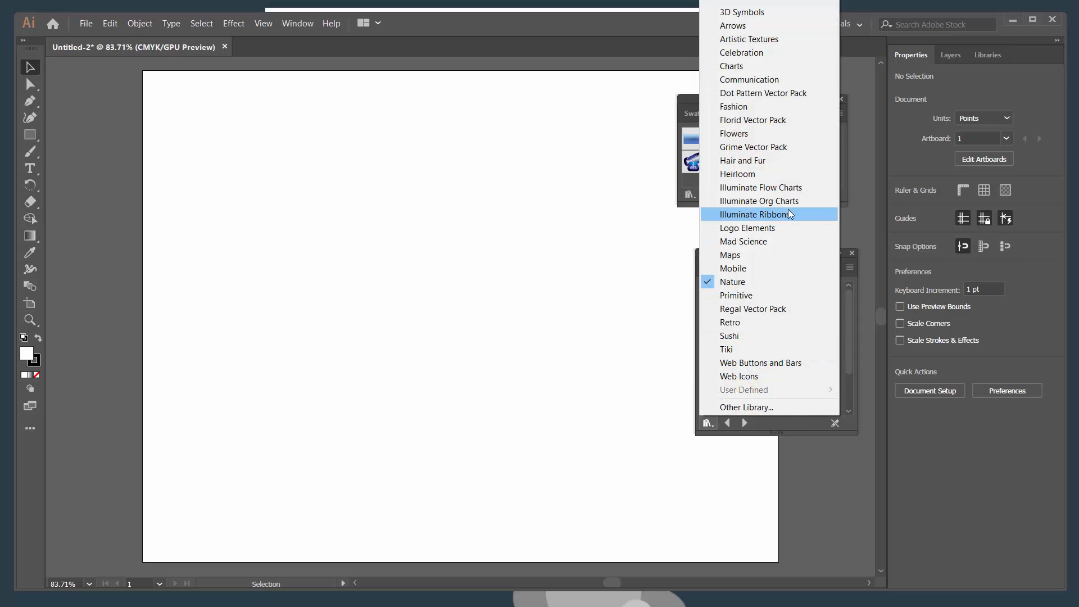
pyautogui.click(760, 297)
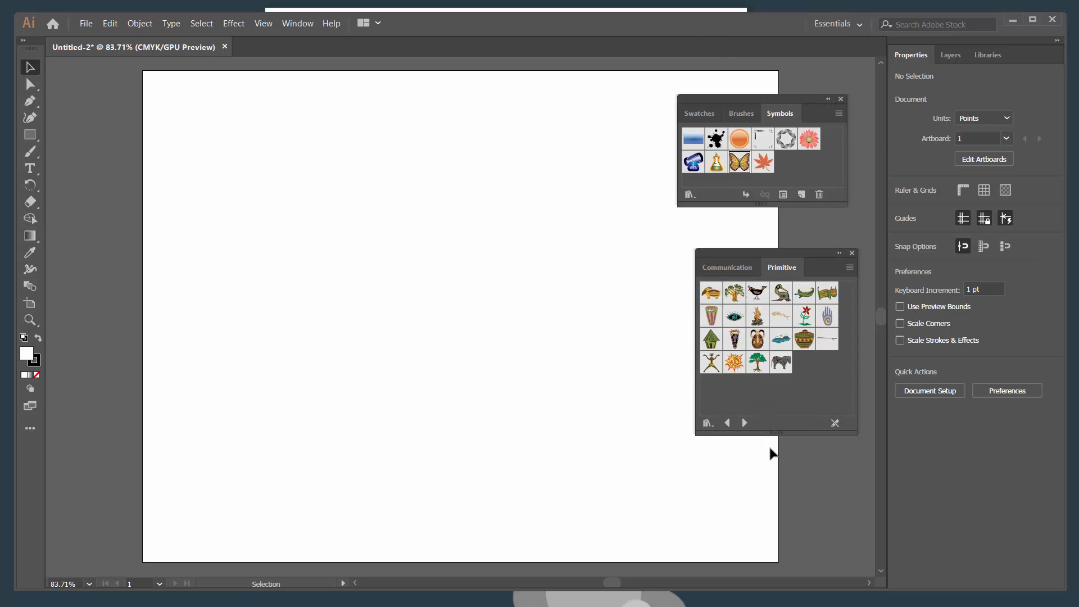
pyautogui.moveTo(773, 370); pyautogui.dragTo(282, 368)
pyautogui.moveTo(330, 334); pyautogui.dragTo(390, 292)
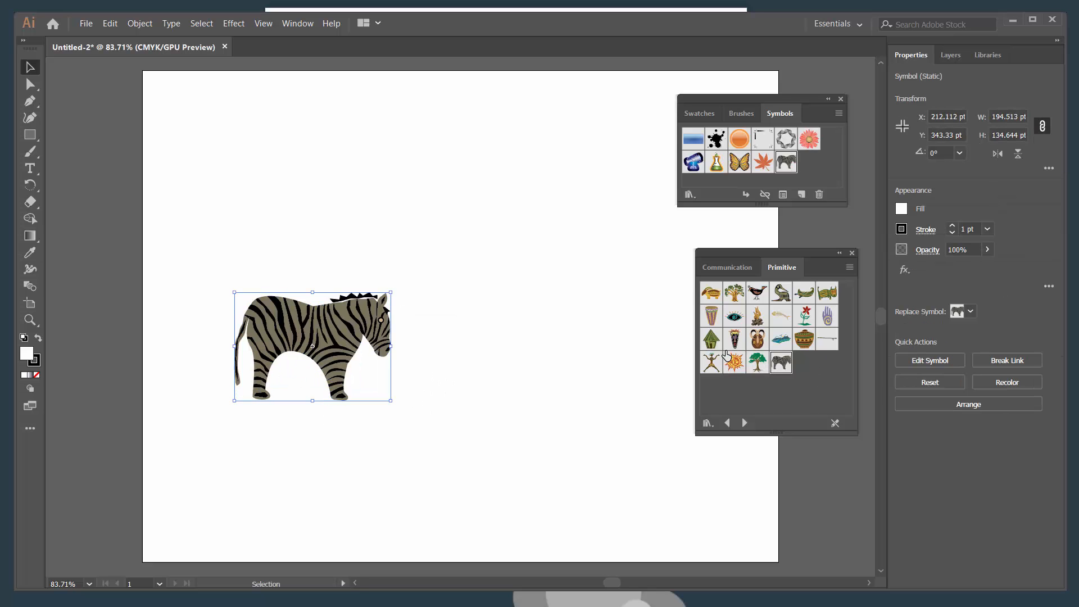
# Step: Place the hut on the artboard's right half, enlarged to about 247 × 255 pt, and put the horned mask on its roof peak
pyautogui.moveTo(711, 339); pyautogui.dragTo(740, 202)
pyautogui.moveTo(656, 267); pyautogui.dragTo(612, 282)
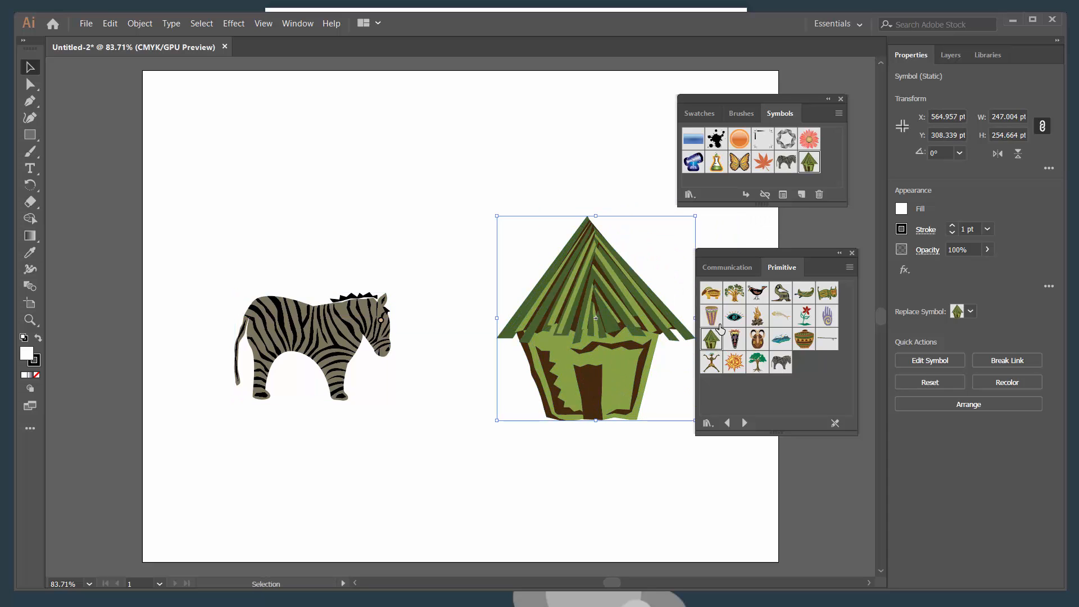
pyautogui.moveTo(760, 347); pyautogui.dragTo(598, 271)
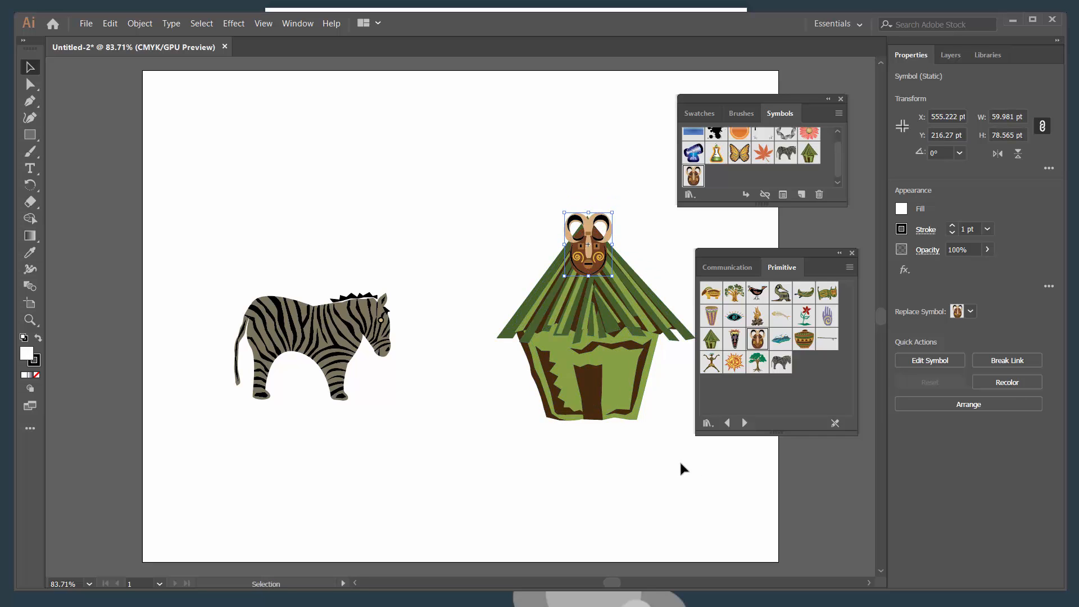
# Step: Place the green tree from the Primitive library over the zebra and enlarge it to about 418 × 395 pt
pyautogui.moveTo(757, 368); pyautogui.dragTo(416, 400)
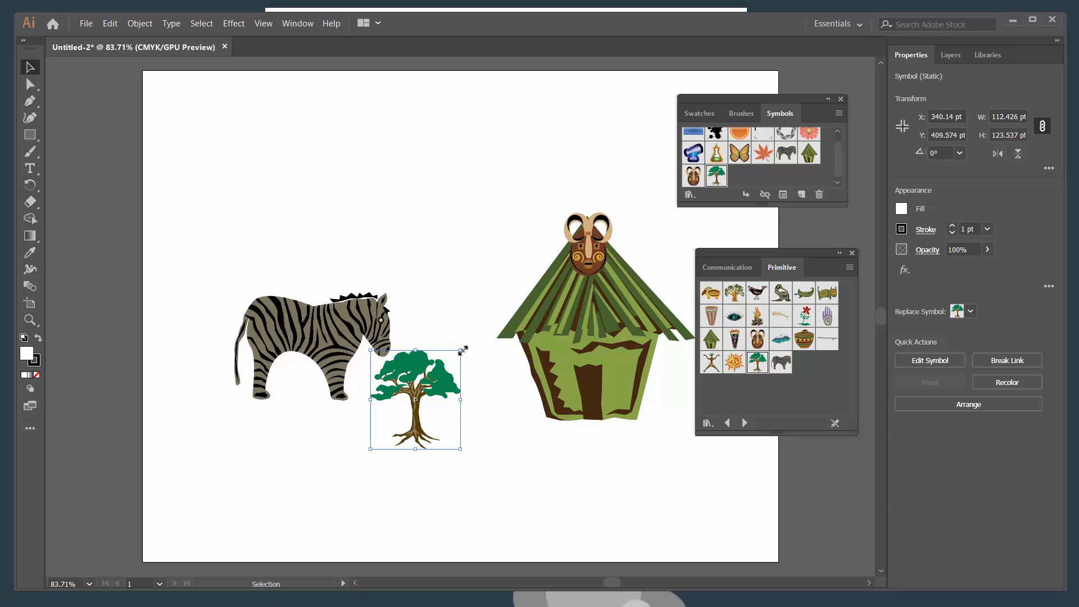
pyautogui.moveTo(462, 350); pyautogui.dragTo(672, 193)
pyautogui.moveTo(404, 269); pyautogui.dragTo(290, 255)
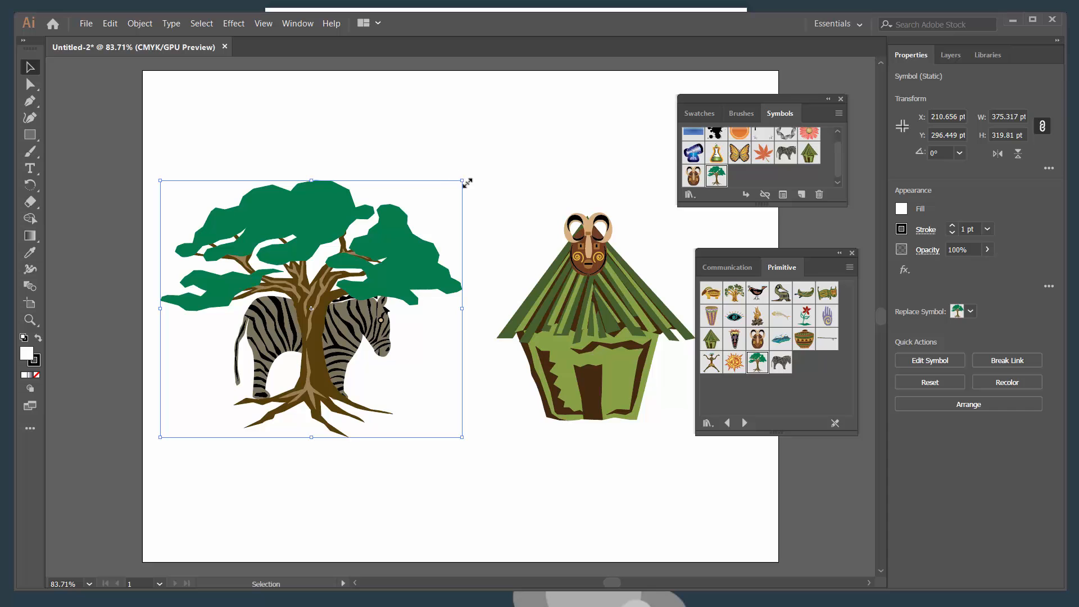
pyautogui.moveTo(463, 181); pyautogui.dragTo(497, 119)
pyautogui.moveTo(388, 235); pyautogui.dragTo(392, 242)
# Step: Place the dancing figure between the tree and the hut and enlarge it to about 210 × 312 pt
pyautogui.moveTo(706, 372); pyautogui.dragTo(427, 438)
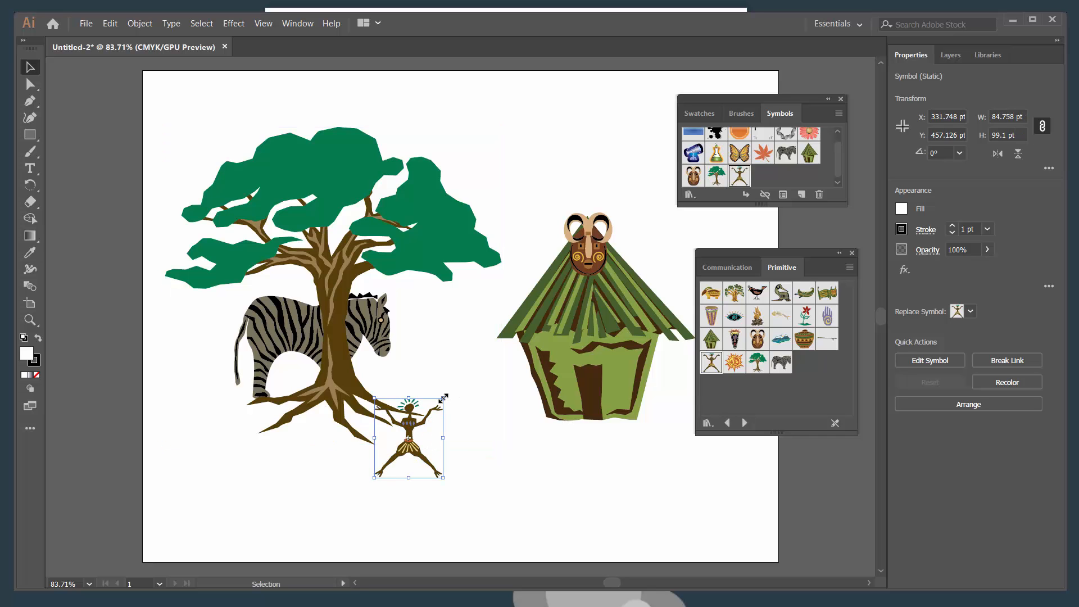
pyautogui.moveTo(444, 397); pyautogui.dragTo(543, 227)
pyautogui.moveTo(459, 286); pyautogui.dragTo(461, 275)
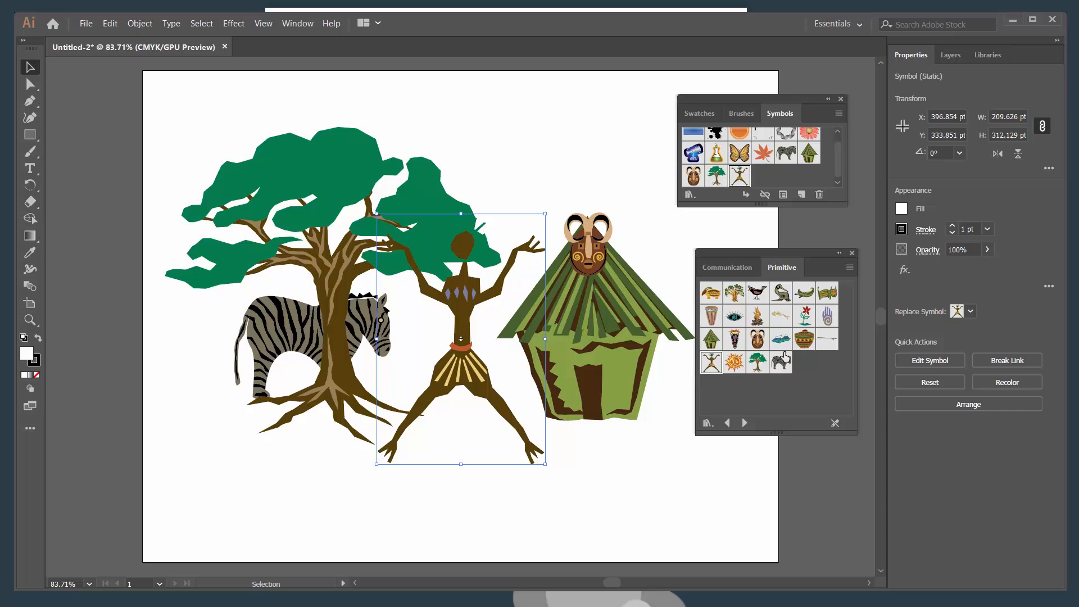
# Step: Space out the scene by shifting the hut and mask right, the tree left to about X 212 pt, and the zebra slightly down
pyautogui.moveTo(607, 312); pyautogui.dragTo(662, 326)
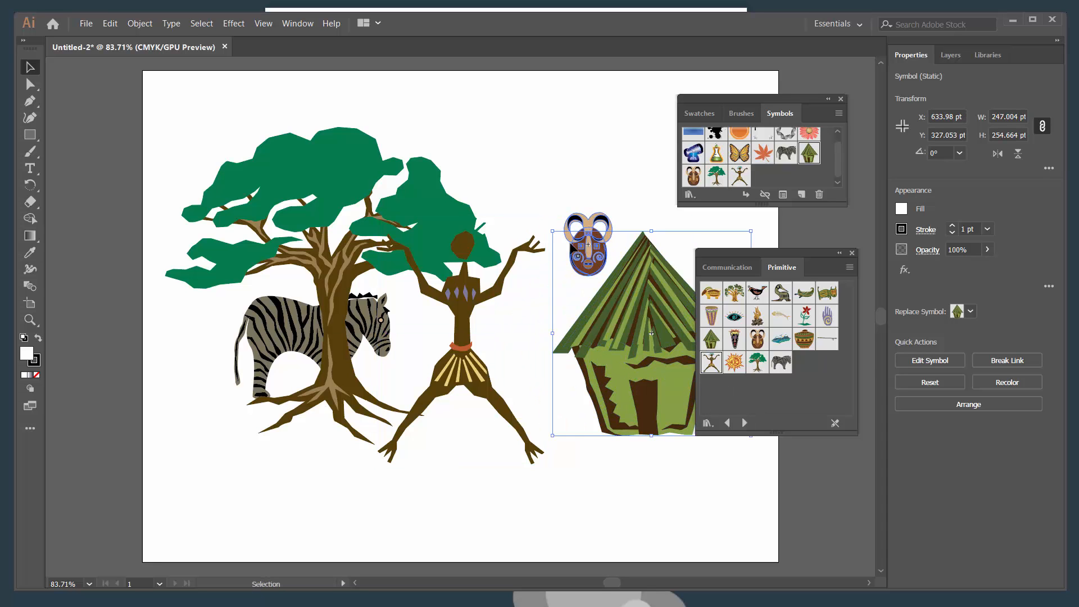
pyautogui.moveTo(571, 248); pyautogui.dragTo(643, 256)
pyautogui.moveTo(417, 177); pyautogui.dragTo(395, 173)
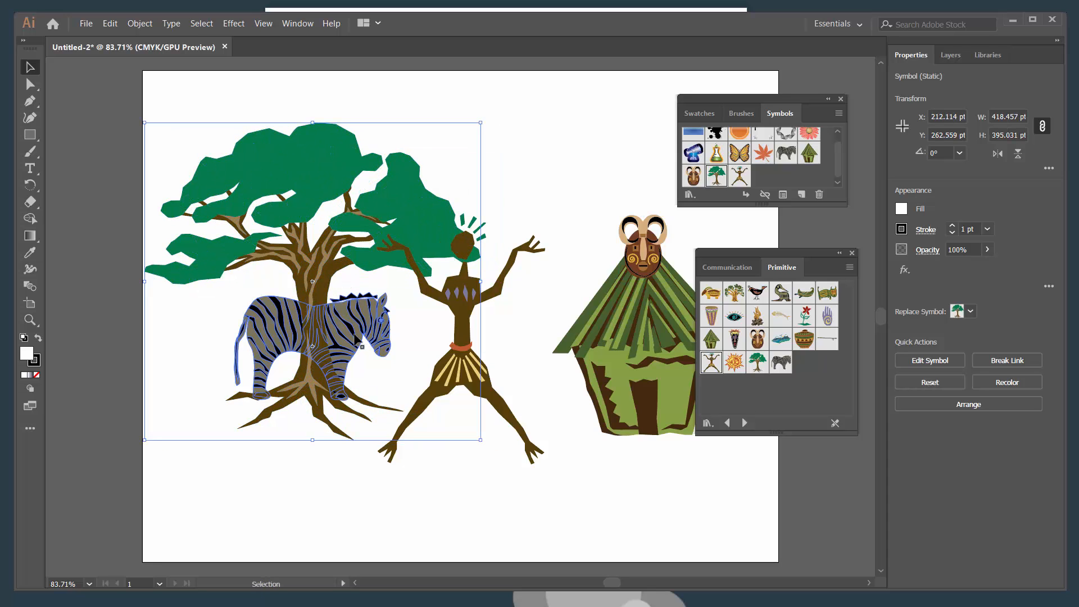
pyautogui.moveTo(358, 339); pyautogui.dragTo(359, 346)
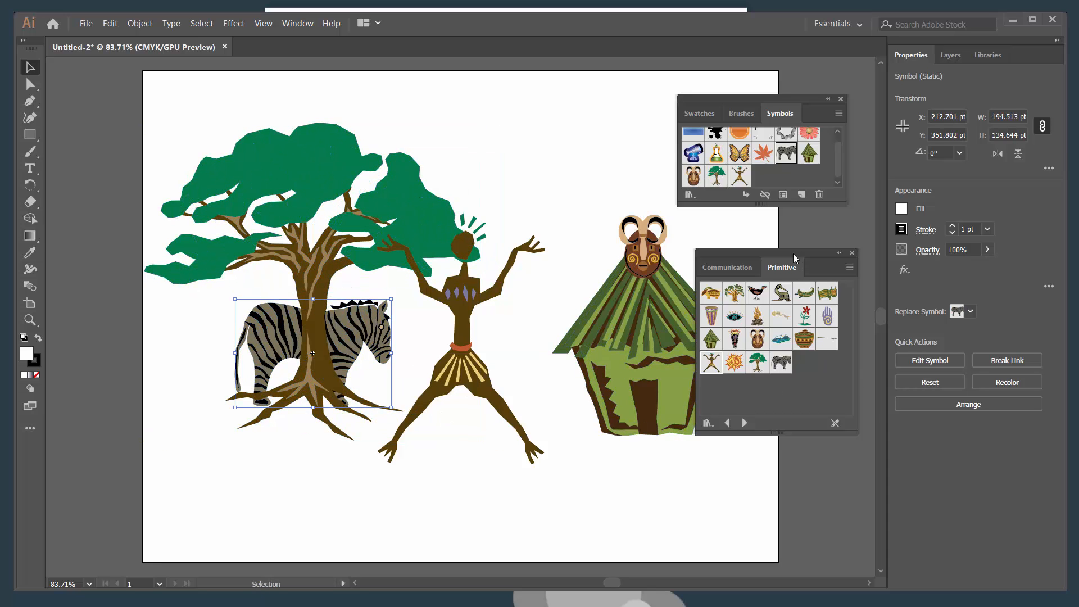
# Step: Cover the artboard's lower edge with overlapping copies of the Nature library's grass clump symbol, enlarged to about 353 × 165 pt
pyautogui.moveTo(791, 253); pyautogui.dragTo(814, 244)
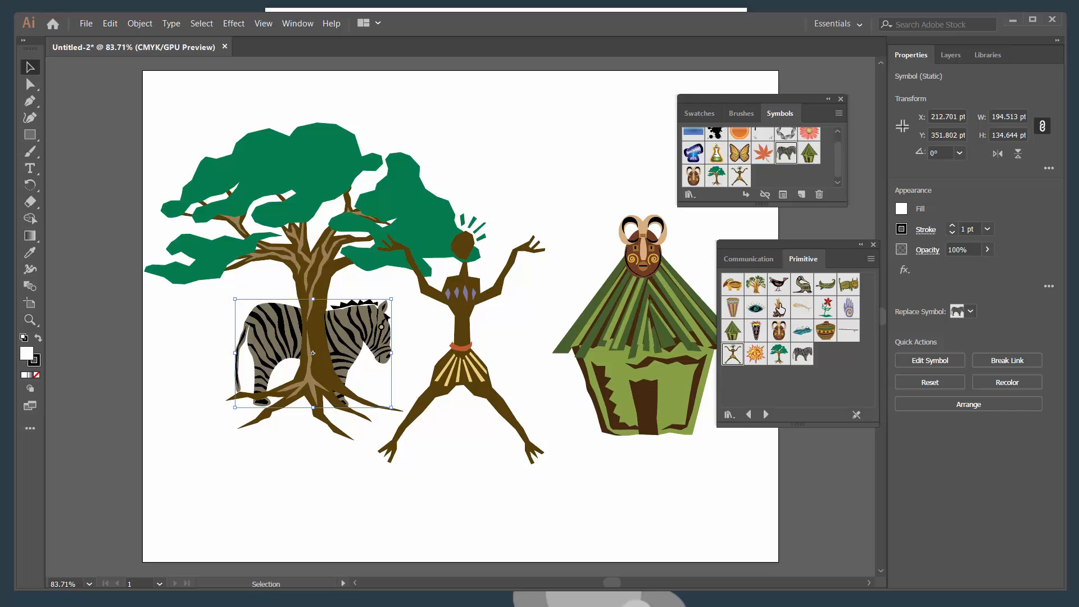
pyautogui.click(729, 414)
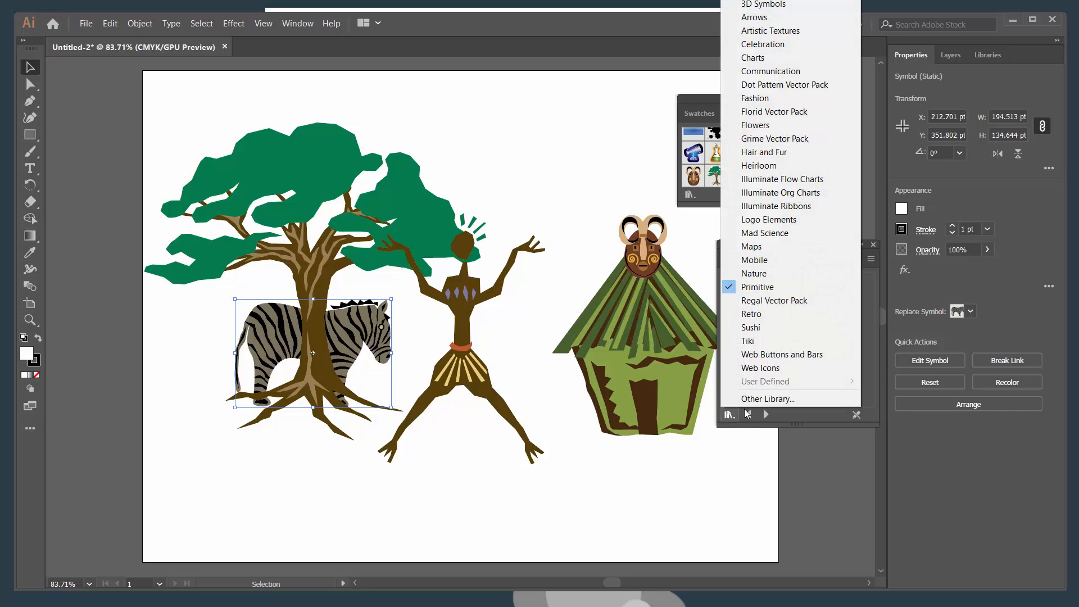
pyautogui.click(779, 280)
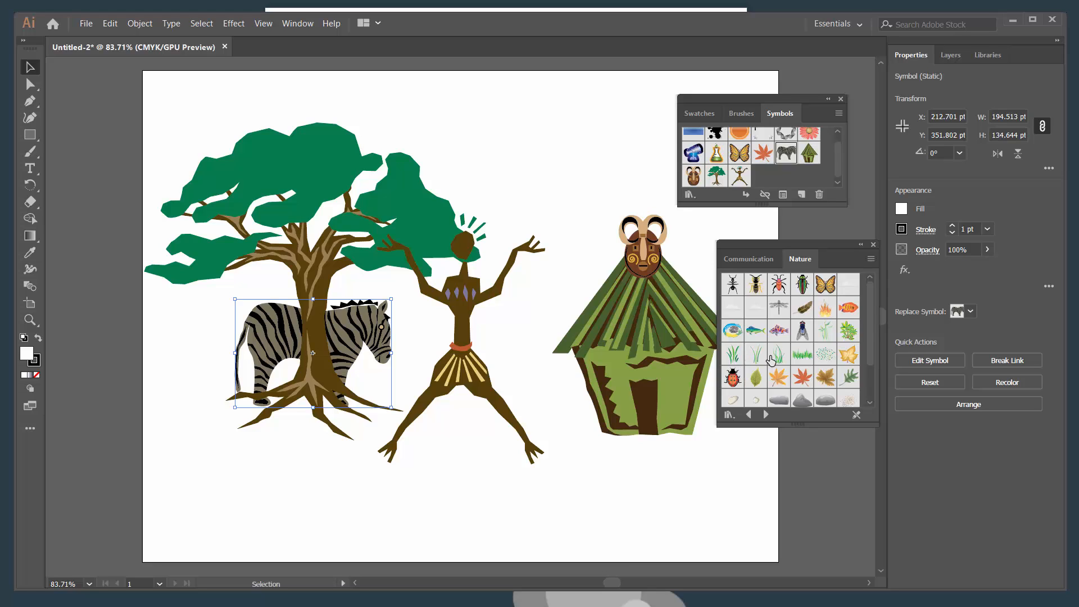
pyautogui.moveTo(802, 355); pyautogui.dragTo(186, 526)
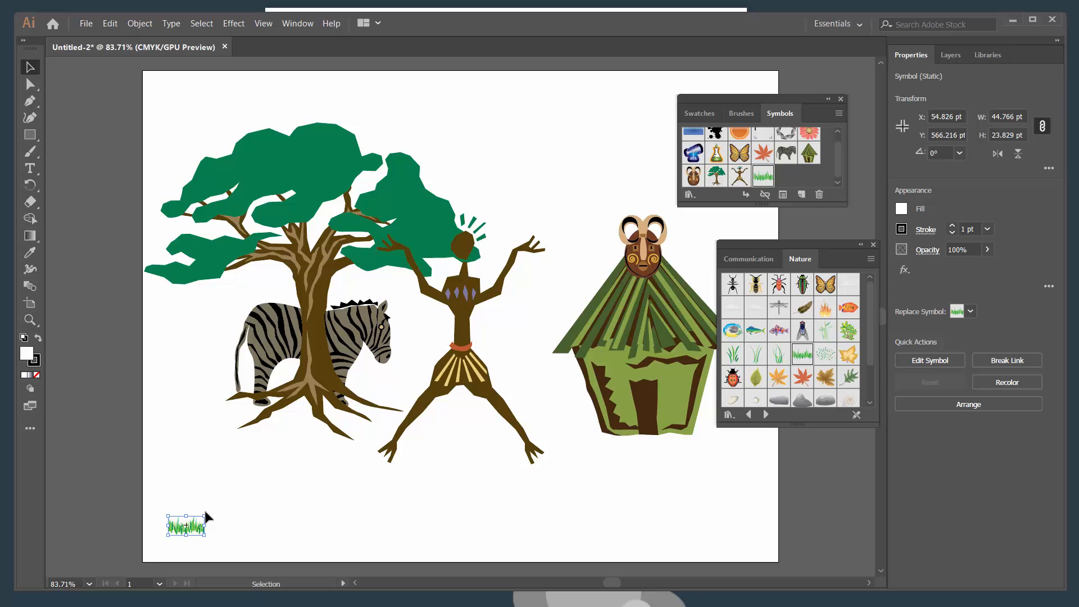
pyautogui.moveTo(203, 515); pyautogui.dragTo(451, 403)
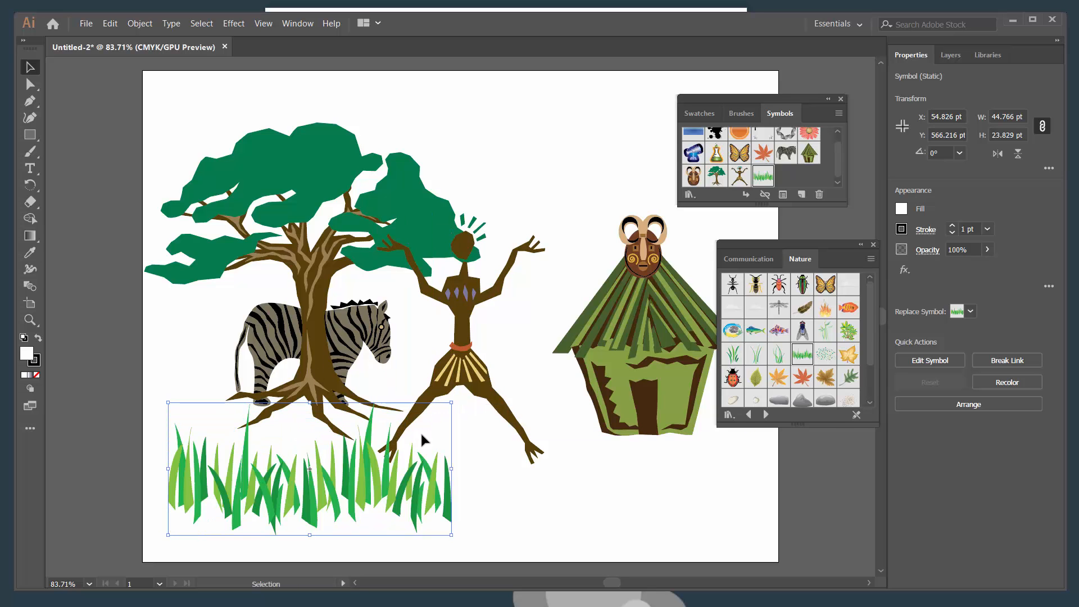
pyautogui.moveTo(380, 487)
pyautogui.mouseDown()
pyautogui.moveTo(346, 509)
pyautogui.moveTo(358, 521)
pyautogui.moveTo(659, 532)
pyautogui.moveTo(647, 493)
pyautogui.moveTo(383, 499)
pyautogui.mouseUp()
pyautogui.moveTo(383, 499); pyautogui.dragTo(266, 490)
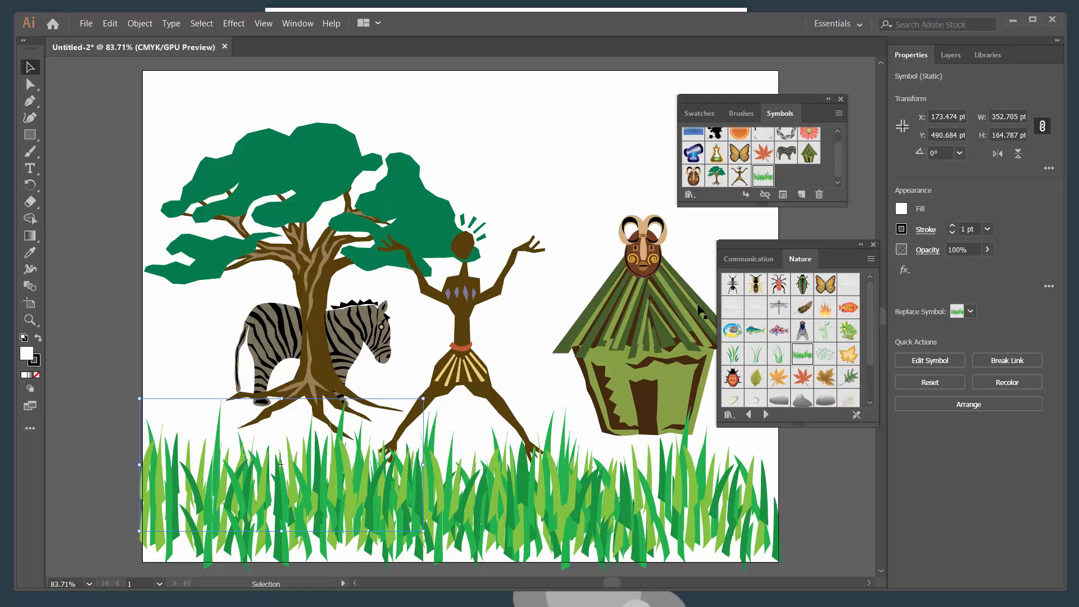
# Step: Place the Nature library's cloud symbol near the artboard's upper edge, above the dancing figure, at about 235 × 93 pt
pyautogui.moveTo(734, 311); pyautogui.dragTo(662, 100)
pyautogui.moveTo(599, 150); pyautogui.dragTo(580, 140)
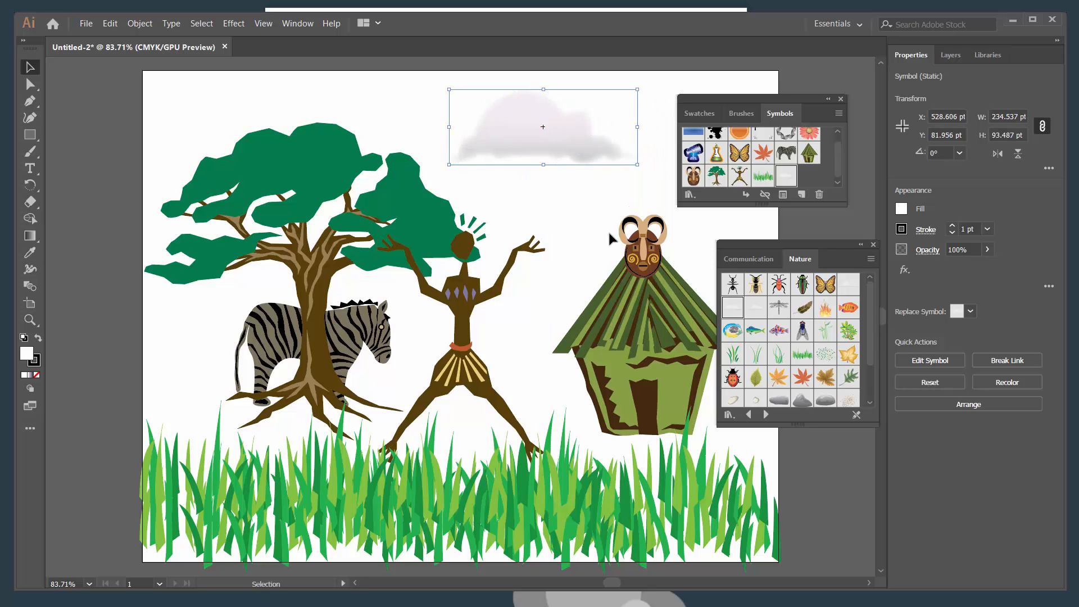
# Step: Lower the zebra and the tree so their feet and roots reach into the grass, and send the tree to the back
pyautogui.moveTo(313, 353); pyautogui.dragTo(249, 422)
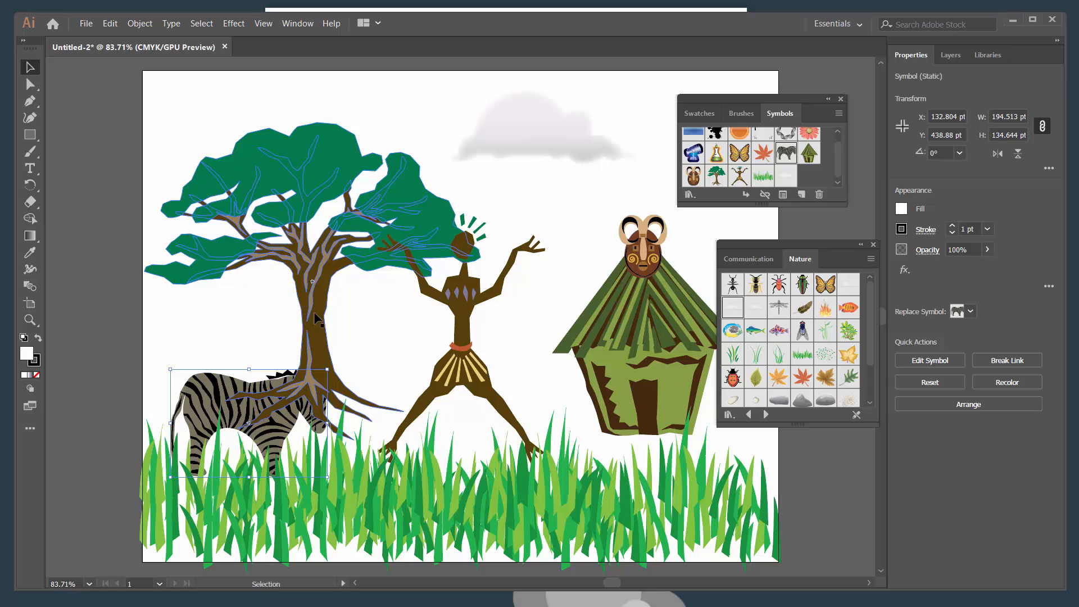
pyautogui.moveTo(300, 318); pyautogui.dragTo(320, 352)
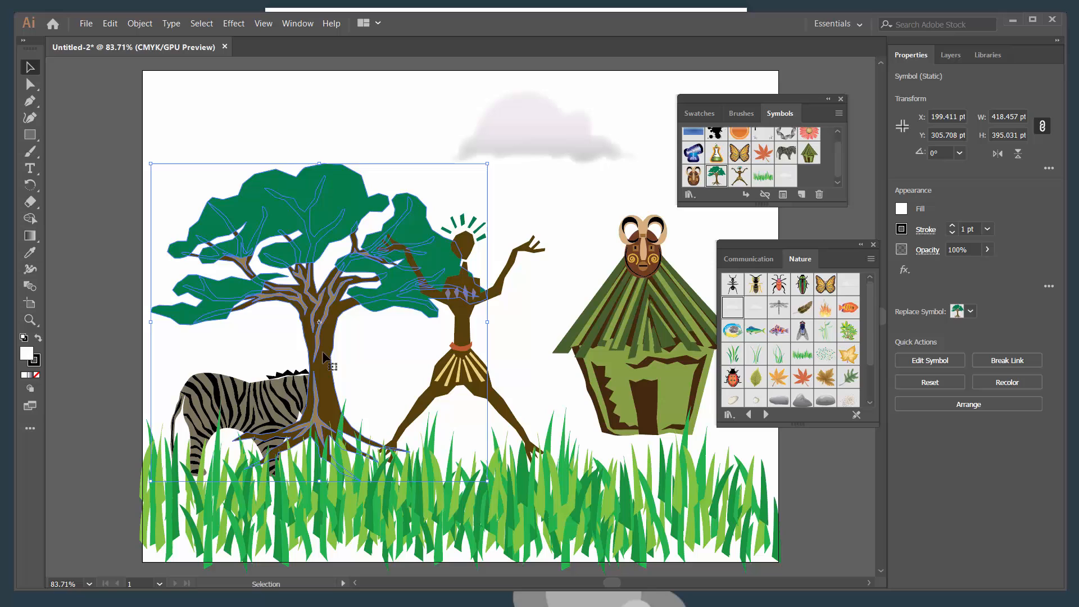
pyautogui.click(982, 413)
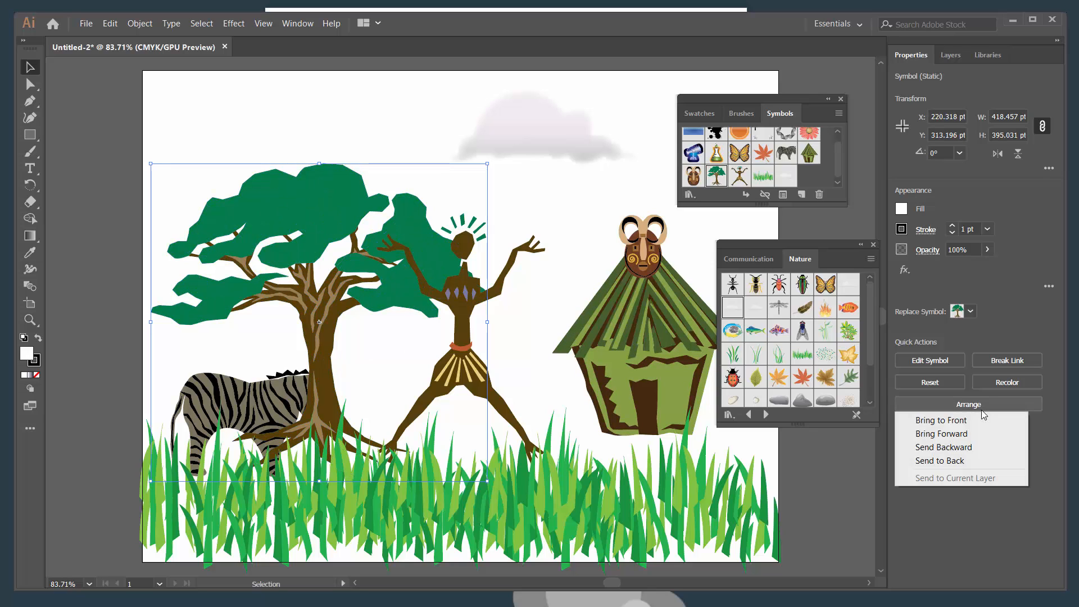
pyautogui.click(970, 462)
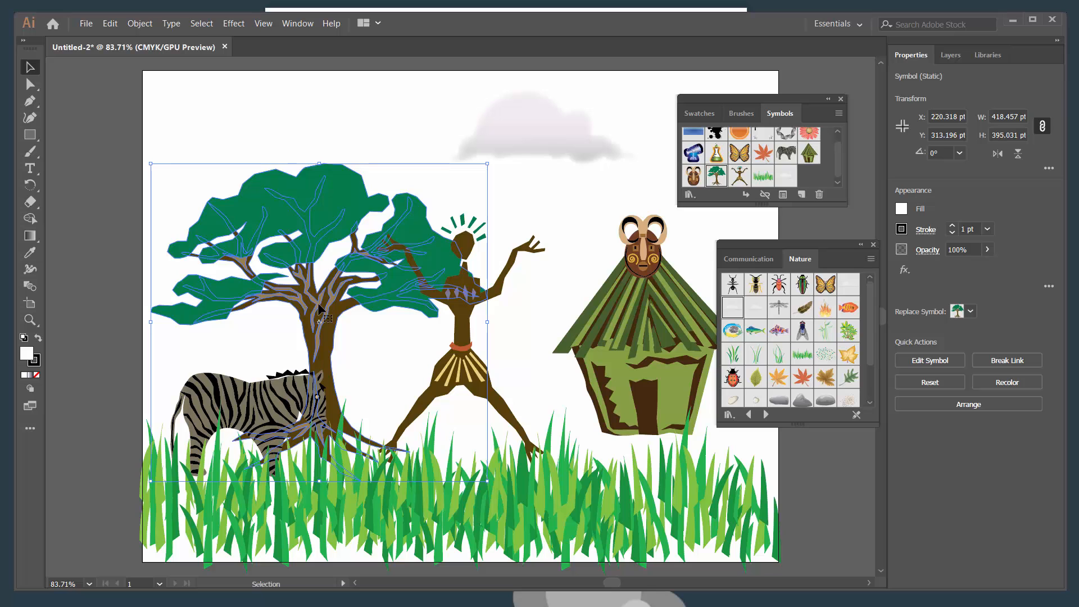
# Step: Enlarge the zebra up and to the right across the tree trunk, and shift the dancing figure down into the grass beside it
pyautogui.click(317, 402)
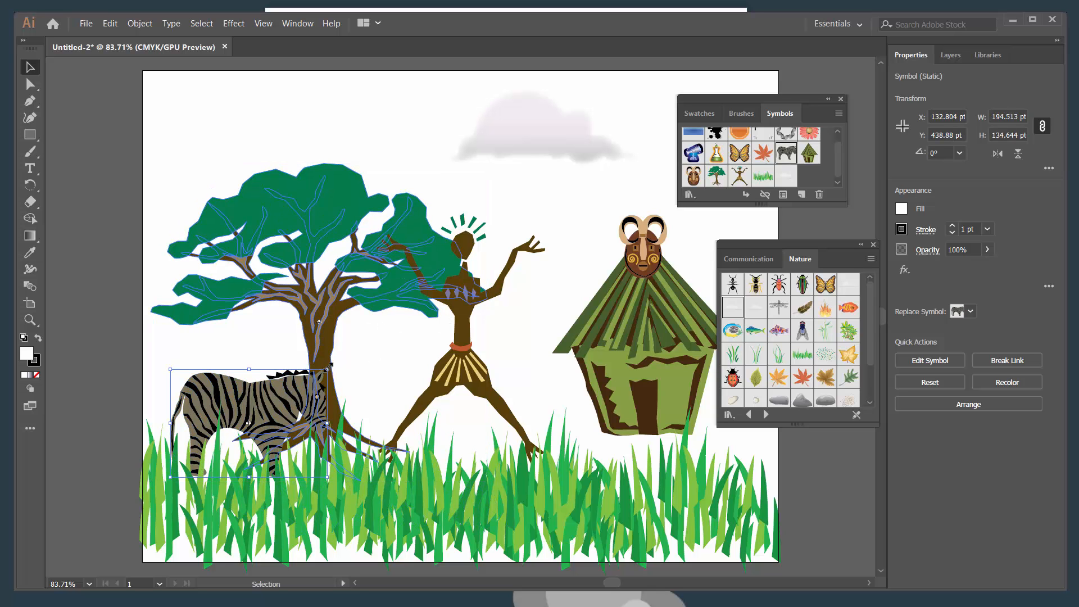
pyautogui.moveTo(328, 368); pyautogui.dragTo(493, 391)
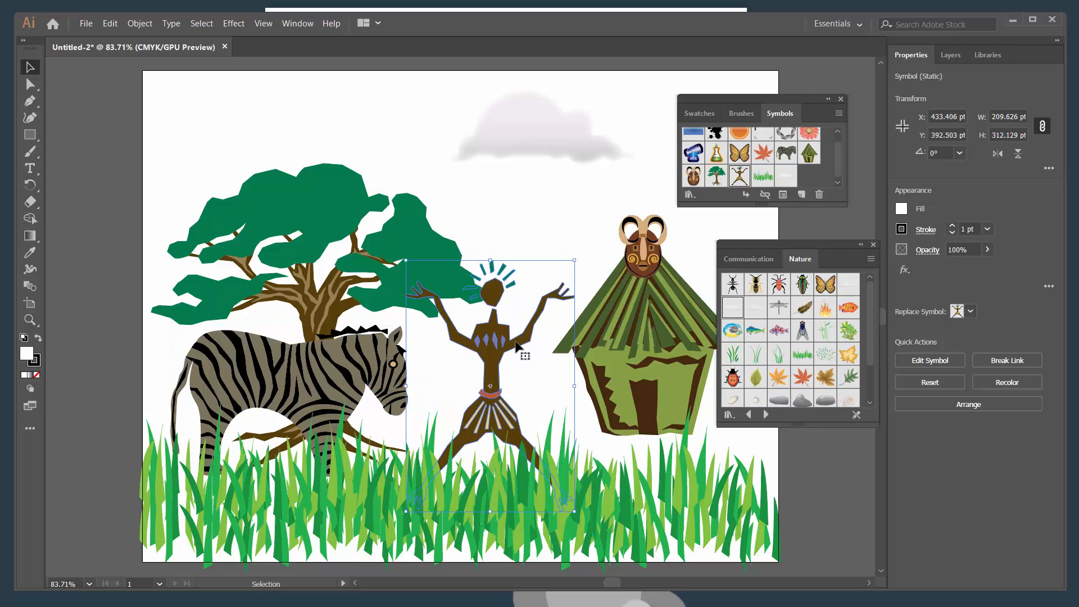
# Step: Enlarge the hut to about 313 × 335 pt so its base sits in the grass, and realign the mask with the roof peak
pyautogui.click(645, 380)
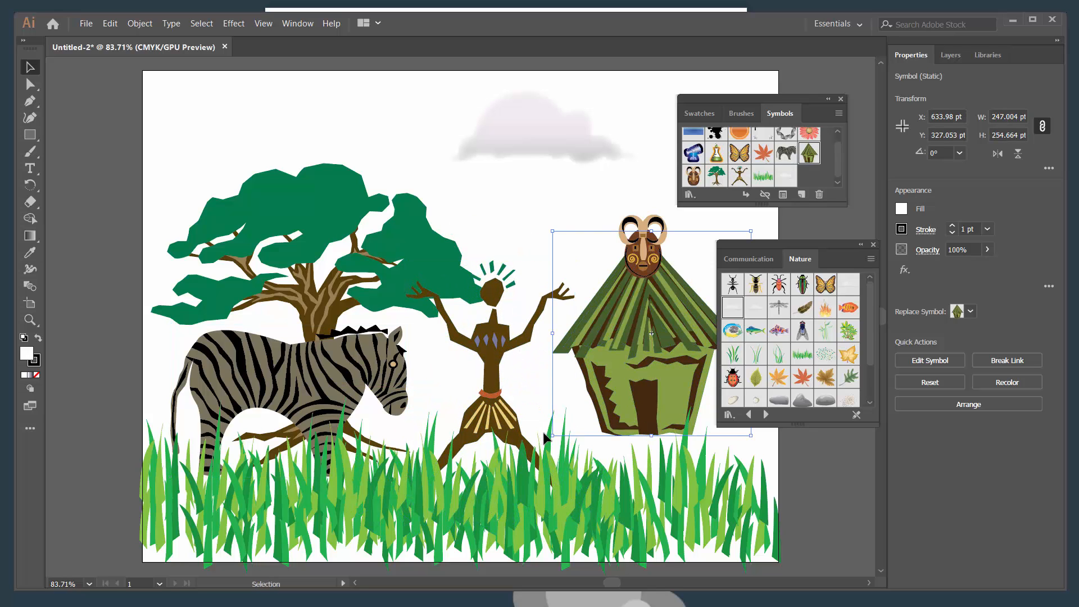
pyautogui.moveTo(552, 435); pyautogui.dragTo(500, 499)
pyautogui.moveTo(642, 328); pyautogui.dragTo(677, 327)
pyautogui.moveTo(637, 240); pyautogui.dragTo(649, 251)
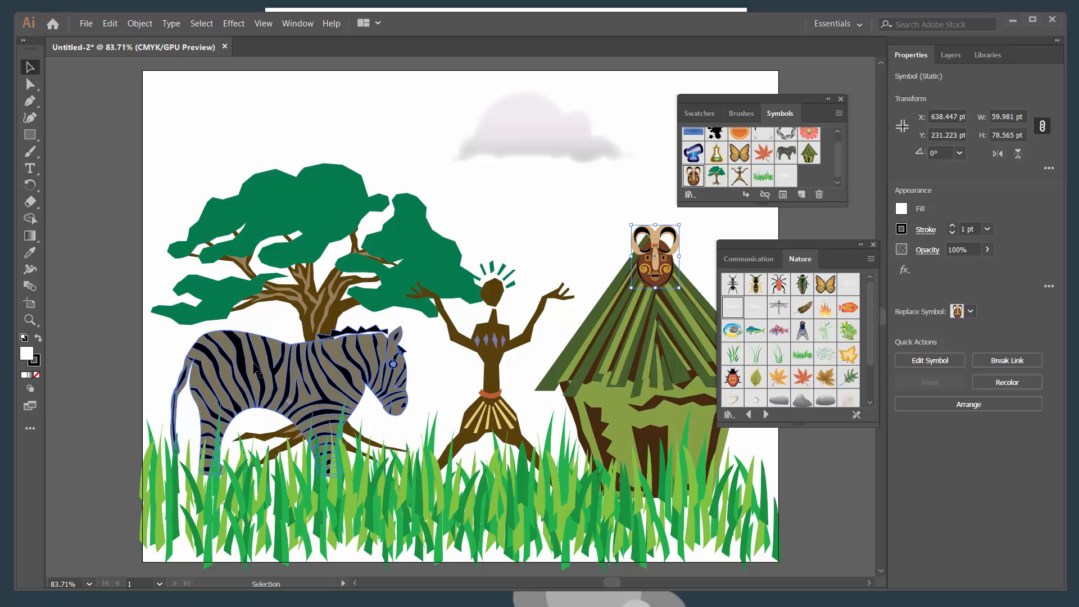
# Step: Draw a sky rectangle about 792 × 461 pt over the upper artboard, fill it with light blue and send it to the back
pyautogui.click(28, 137)
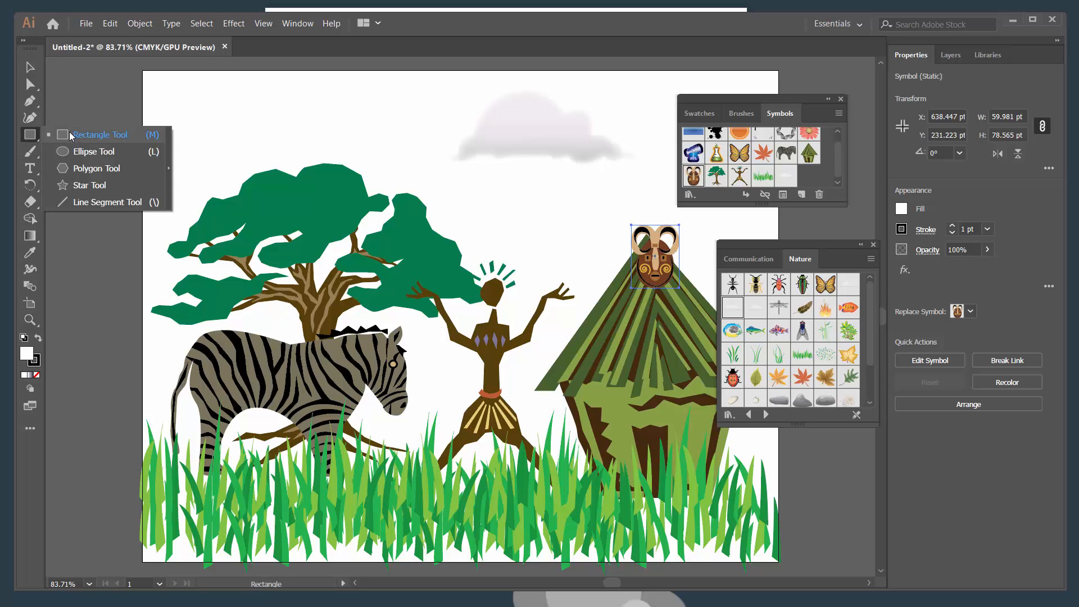
pyautogui.click(69, 133)
pyautogui.moveTo(139, 70); pyautogui.dragTo(779, 441)
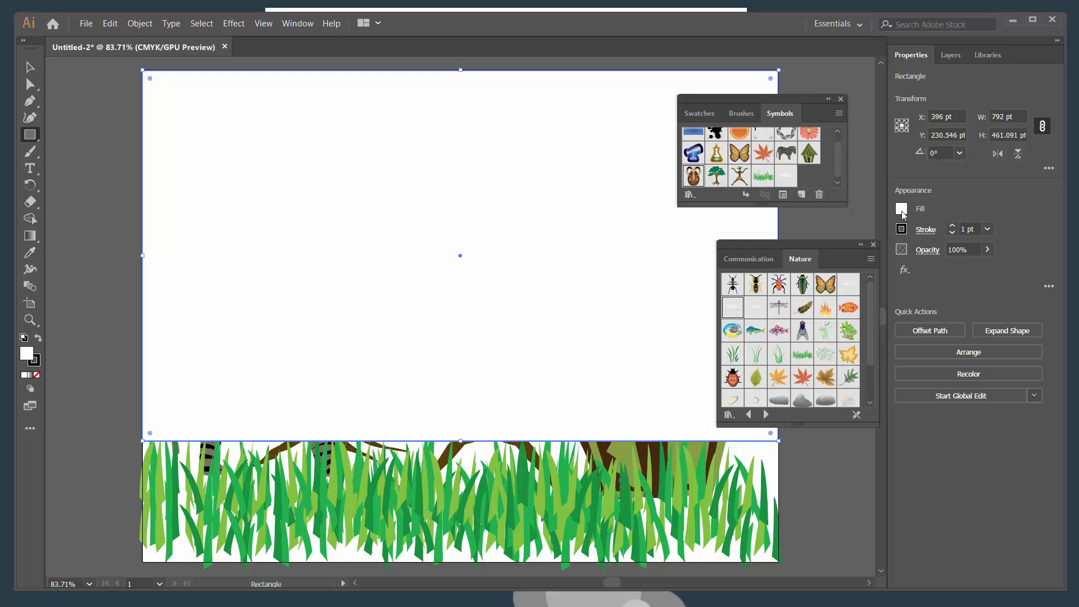
pyautogui.click(901, 209)
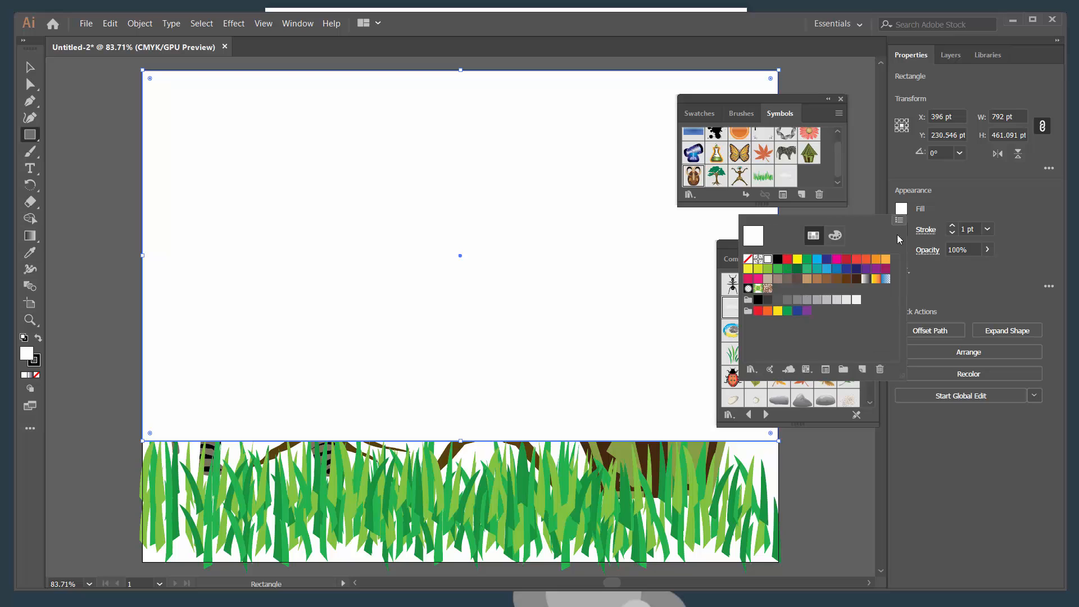
pyautogui.click(827, 269)
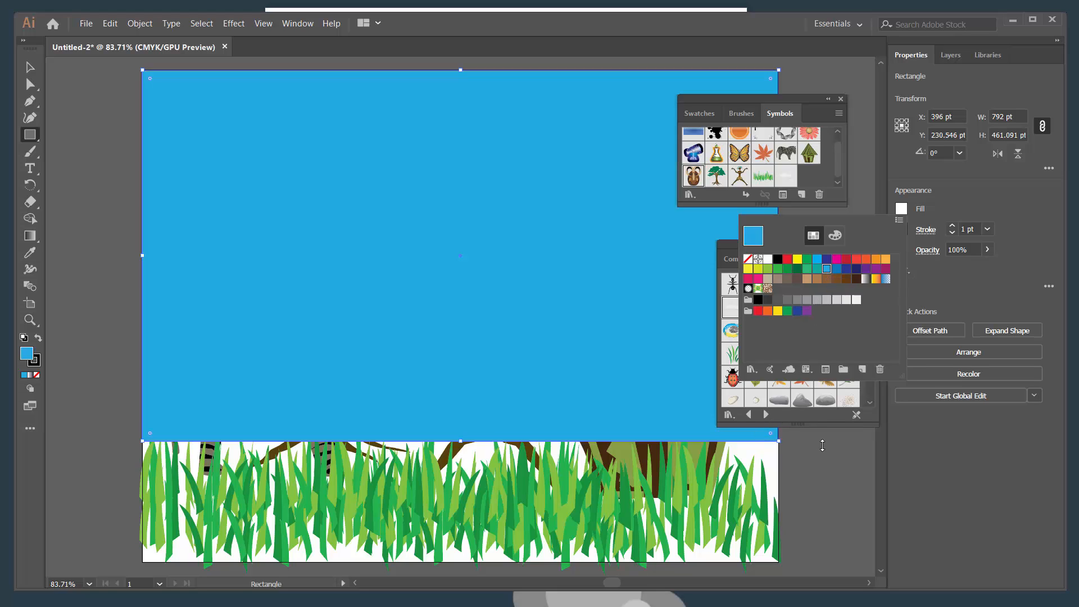
pyautogui.click(969, 354)
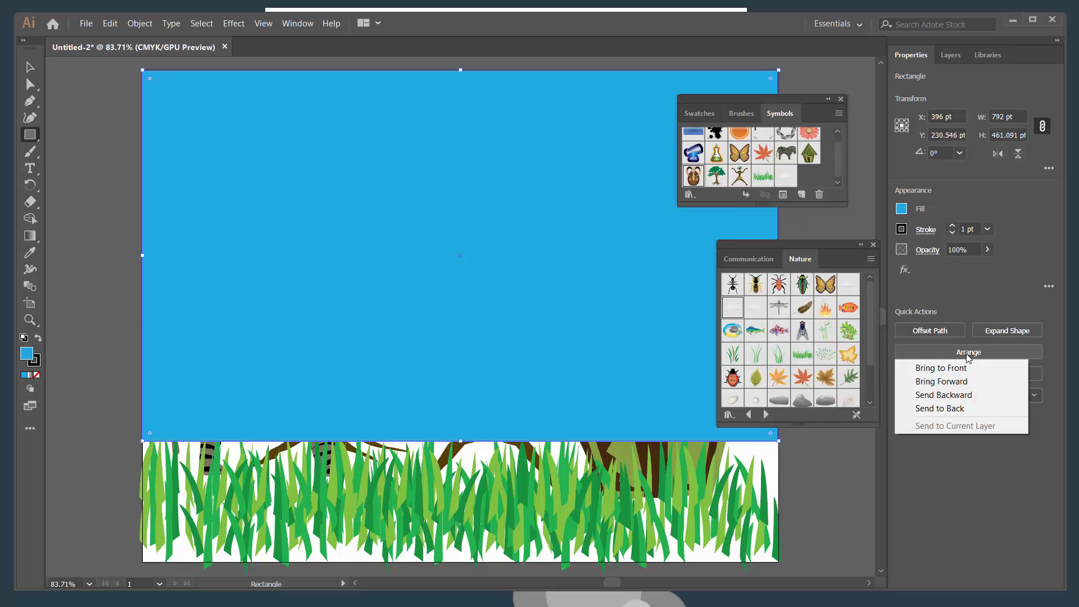
pyautogui.click(950, 409)
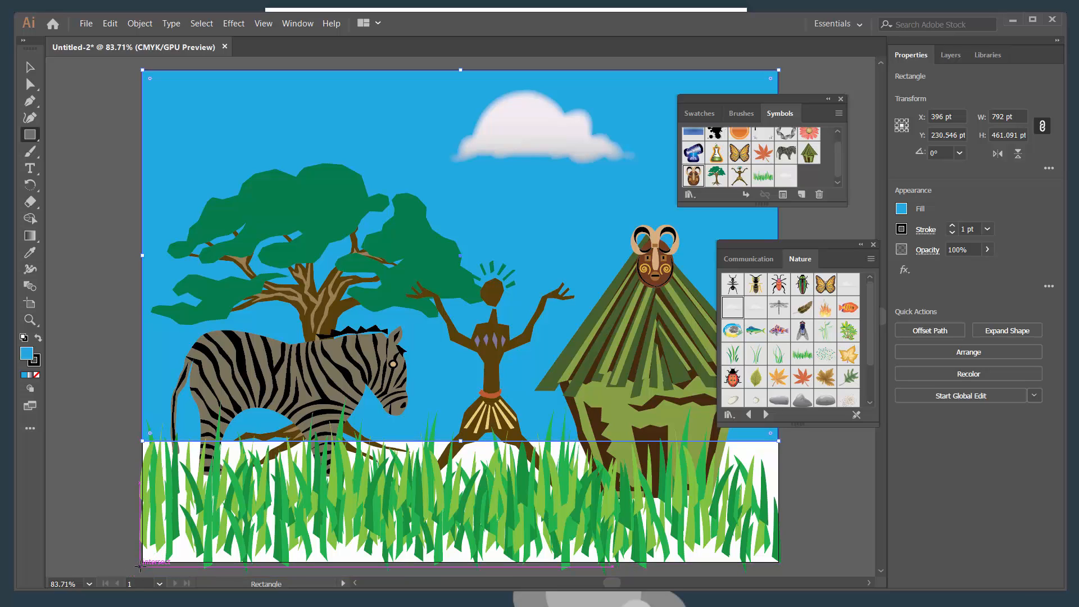
# Step: Draw a ground rectangle about 795 × 156 pt below the sky, fill it with green, send it to the back and deselect it
pyautogui.moveTo(141, 565); pyautogui.dragTo(779, 441)
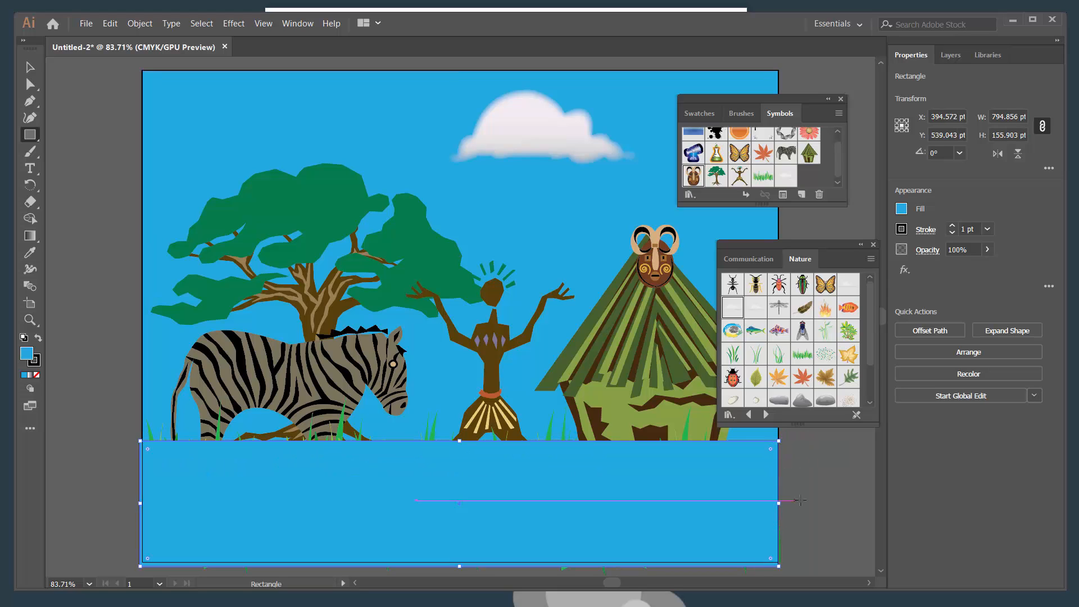
pyautogui.click(901, 210)
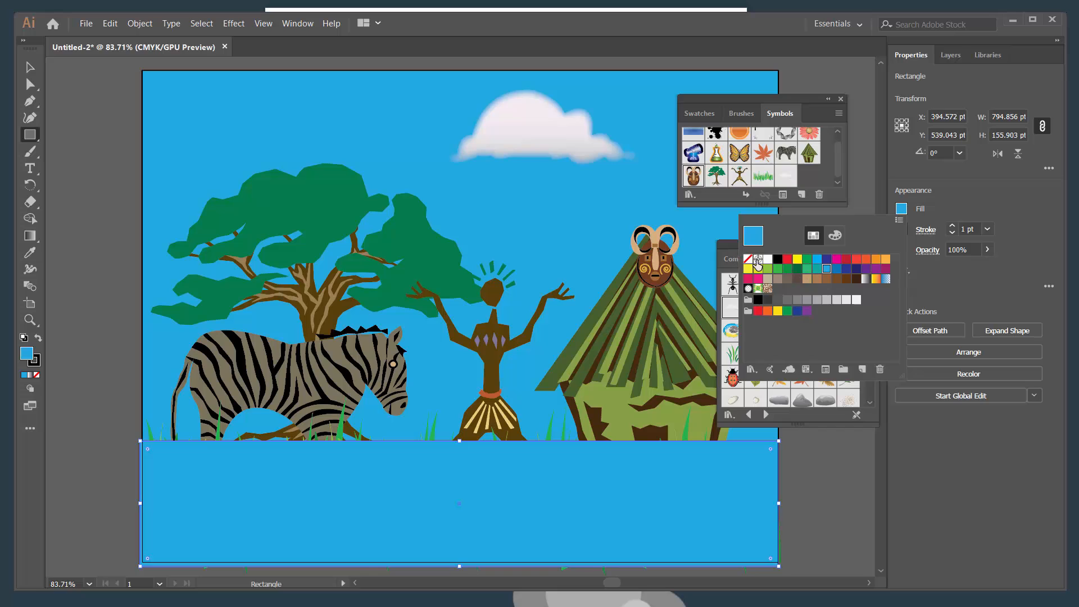
pyautogui.click(807, 259)
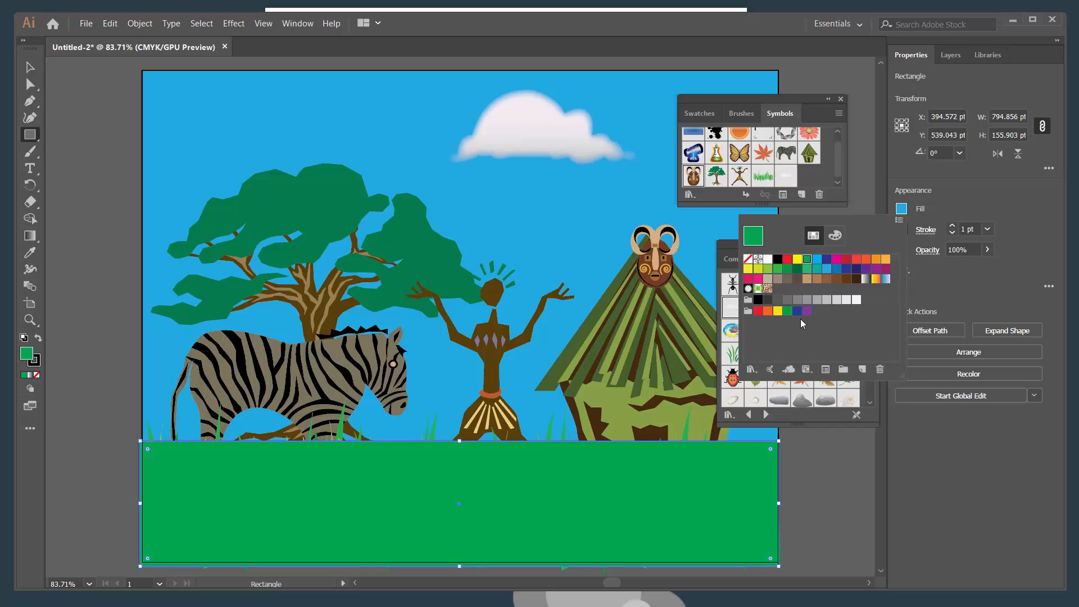
pyautogui.click(1007, 354)
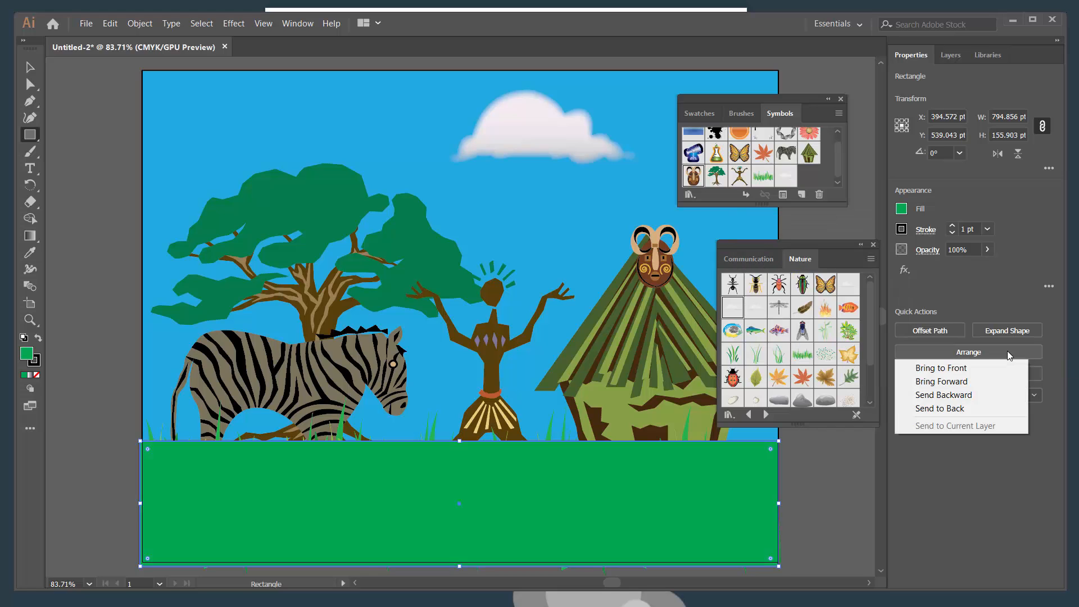
pyautogui.click(987, 415)
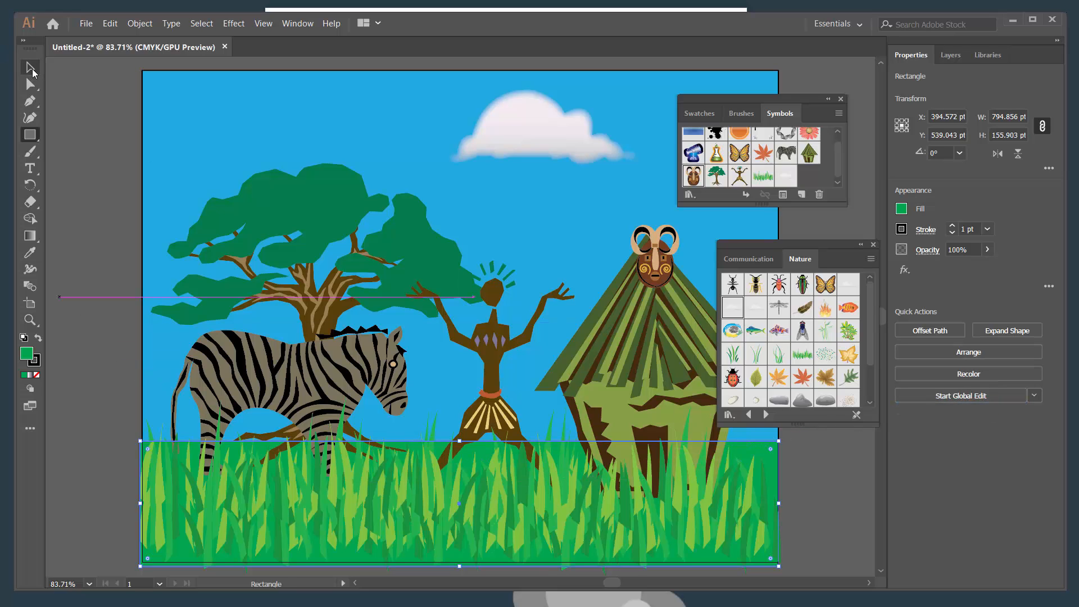
pyautogui.click(32, 68)
pyautogui.click(90, 222)
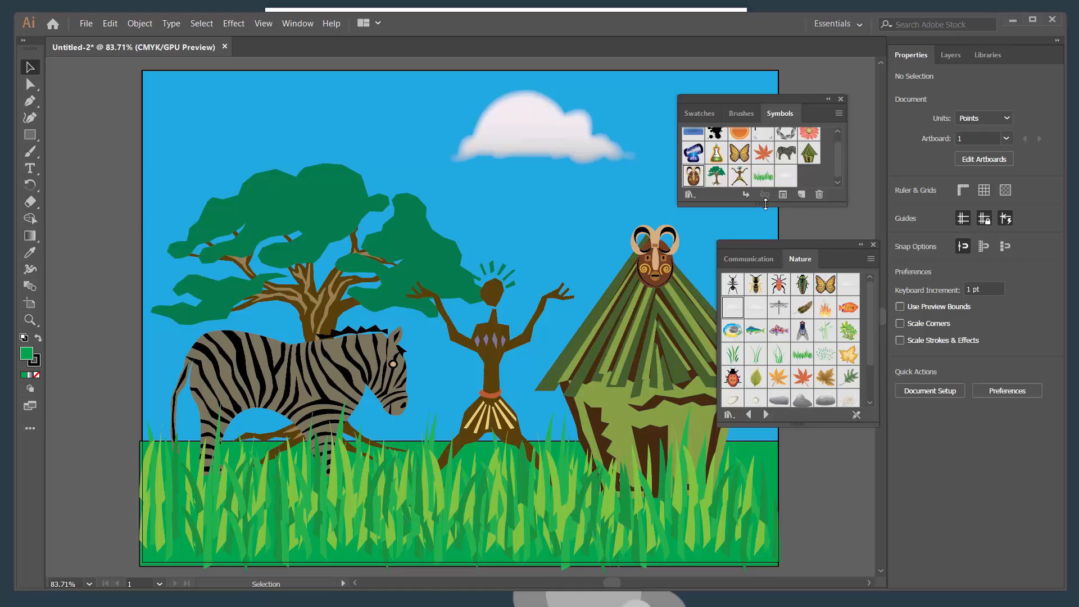
# Step: Enlarge the Symbols panel to show all its symbols and review the stacking-order options available for the hut
pyautogui.moveTo(766, 203); pyautogui.dragTo(766, 223)
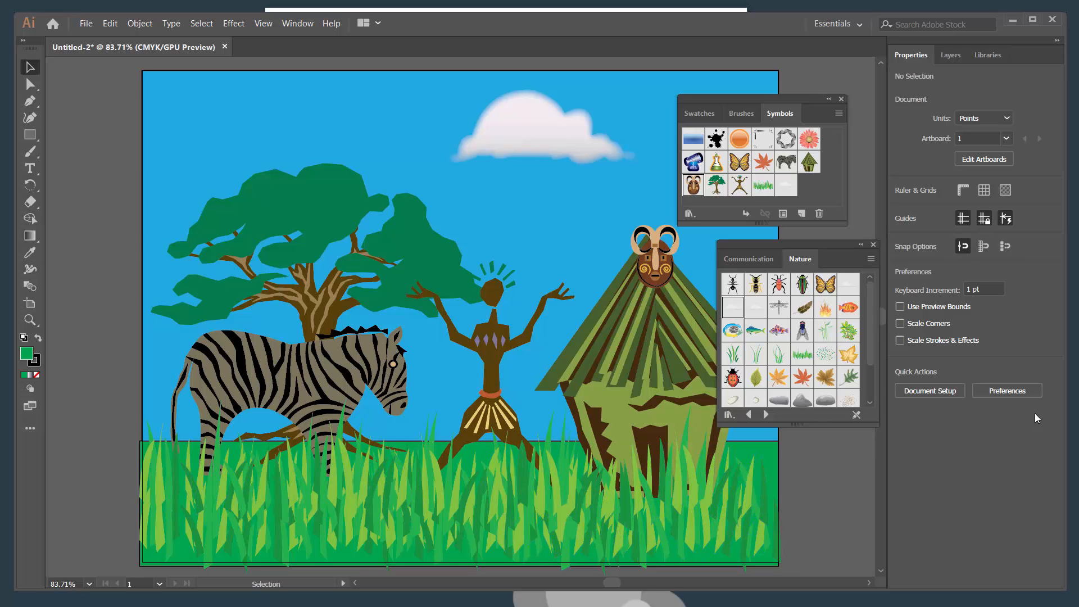
pyautogui.click(639, 355)
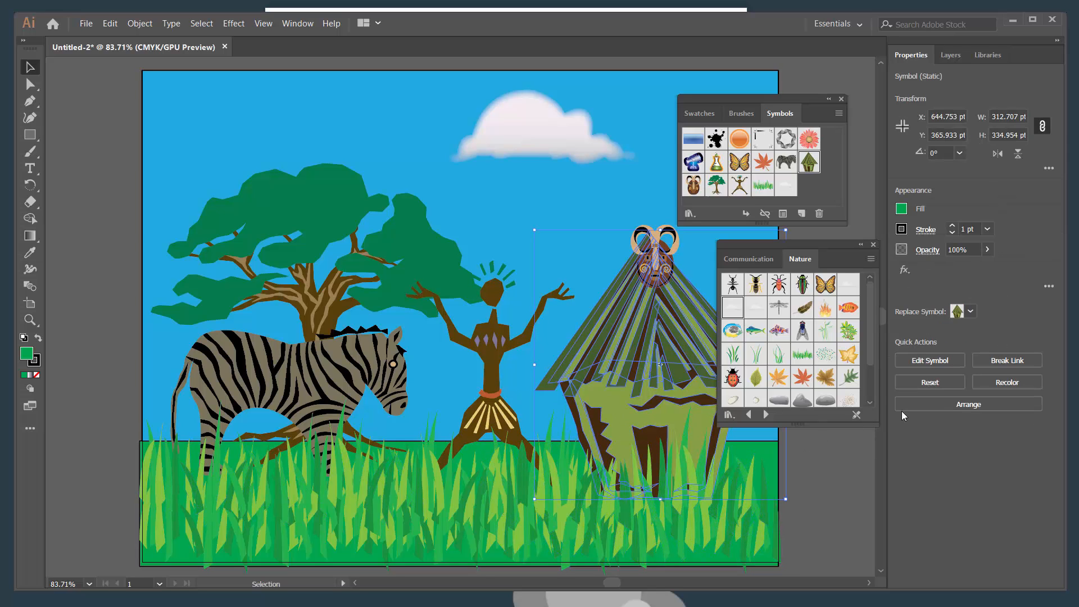
pyautogui.click(993, 405)
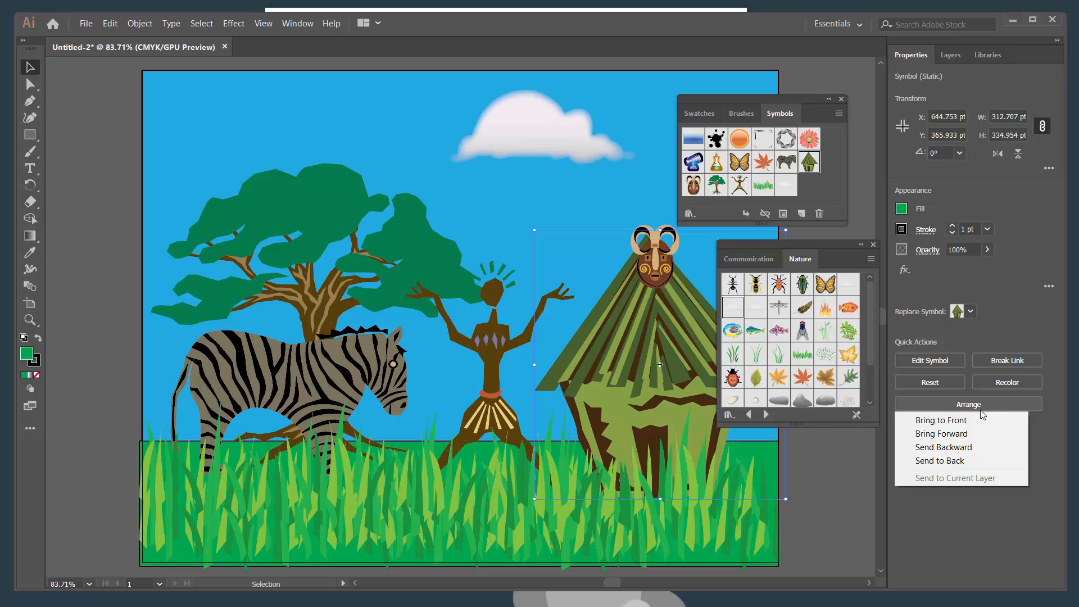
pyautogui.click(825, 466)
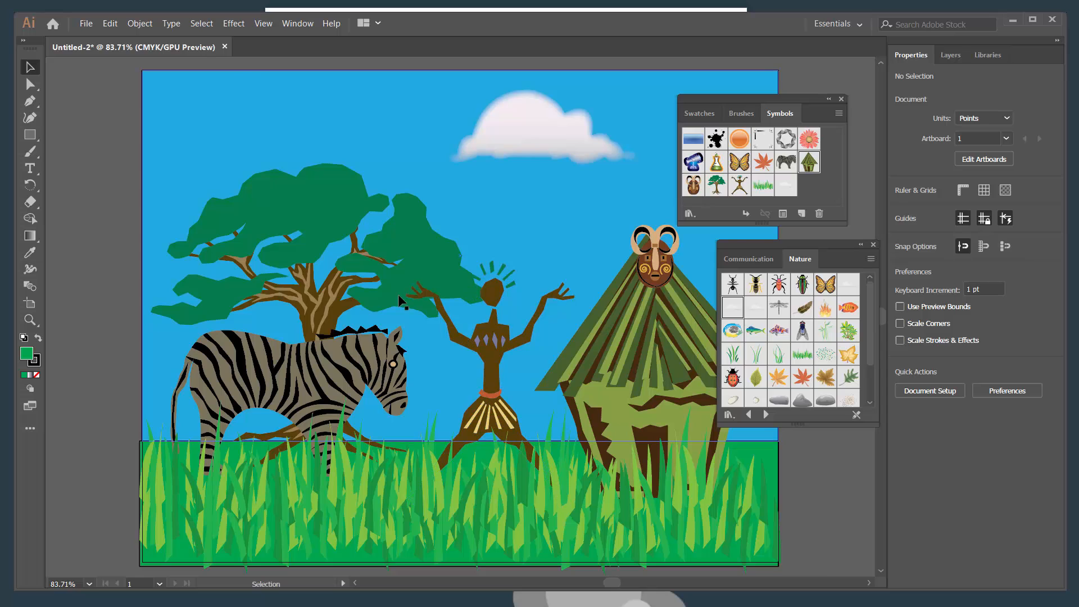
# Step: Save the document as symbols in Adobe Illustrator (*.AI) format on the H: network drive, accepting the Illustrator CC options and slow-network optimization
pyautogui.click(86, 24)
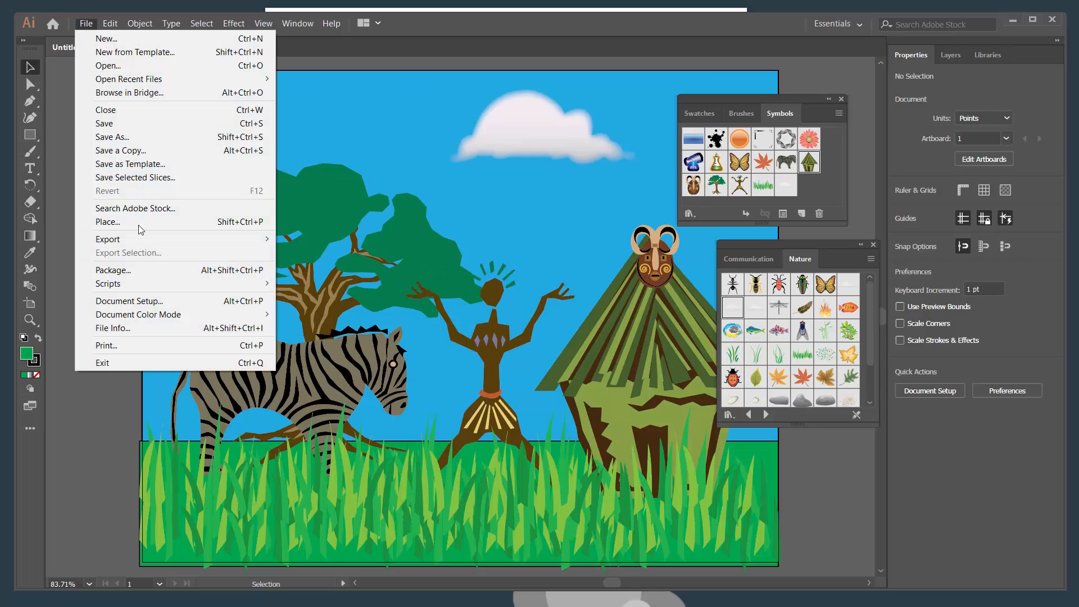
pyautogui.click(93, 136)
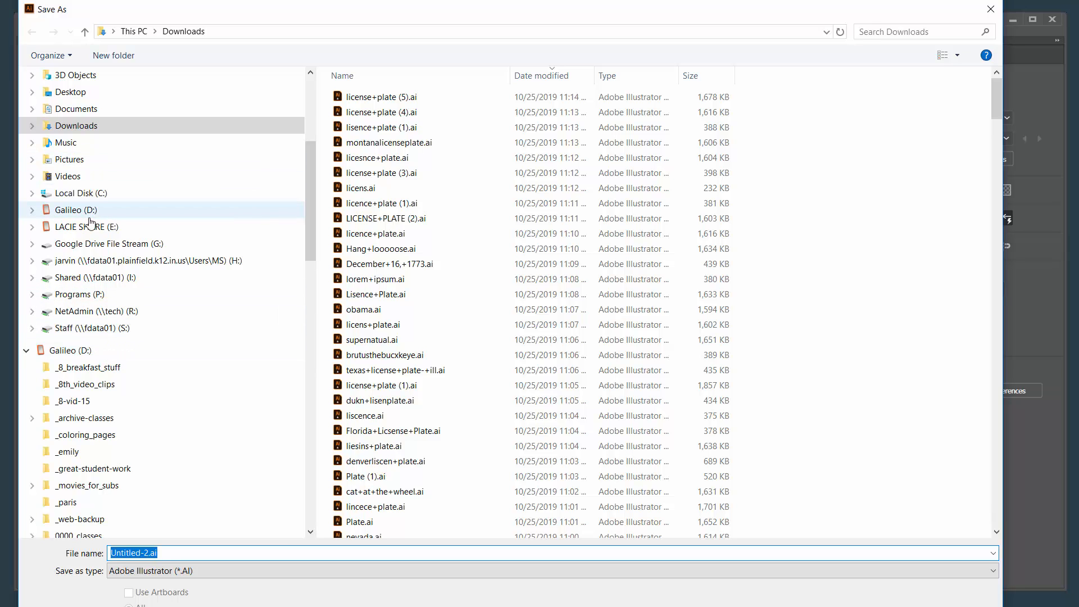
pyautogui.scroll(2, 120, 131)
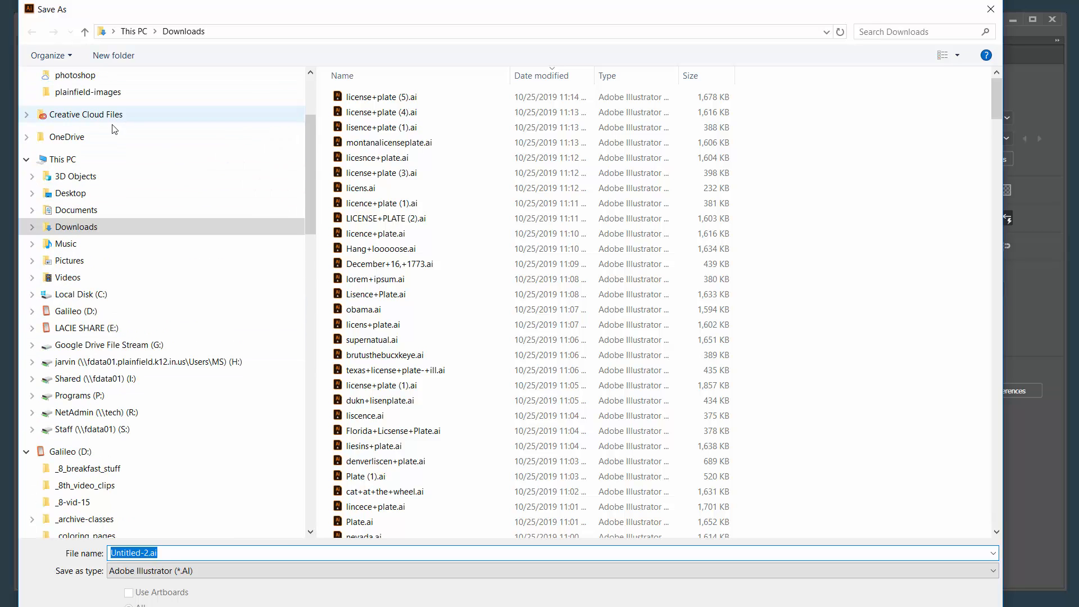
pyautogui.click(94, 160)
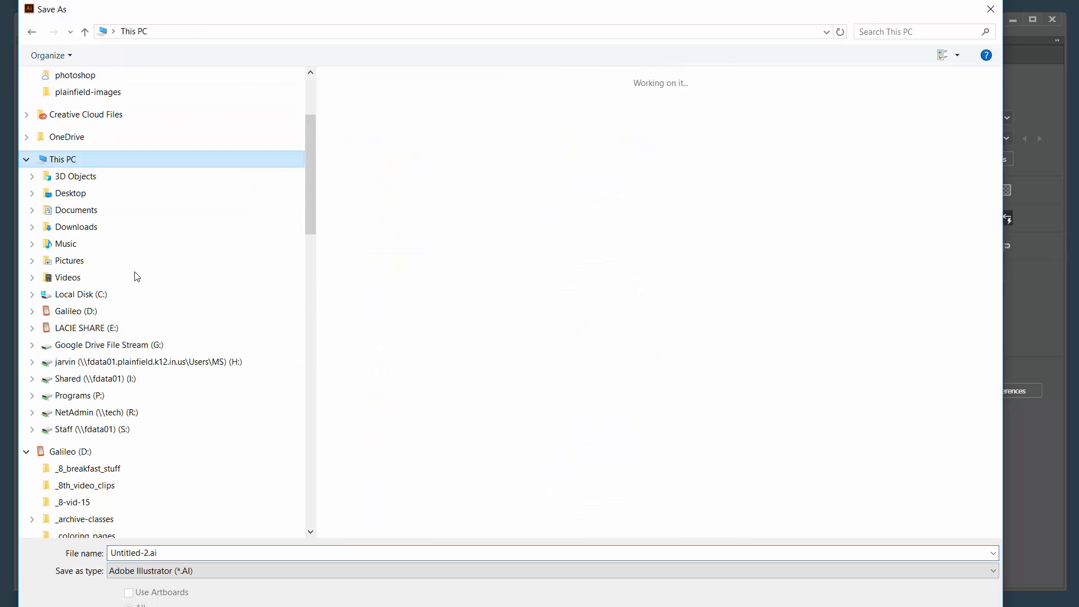
pyautogui.click(133, 363)
pyautogui.click(264, 553)
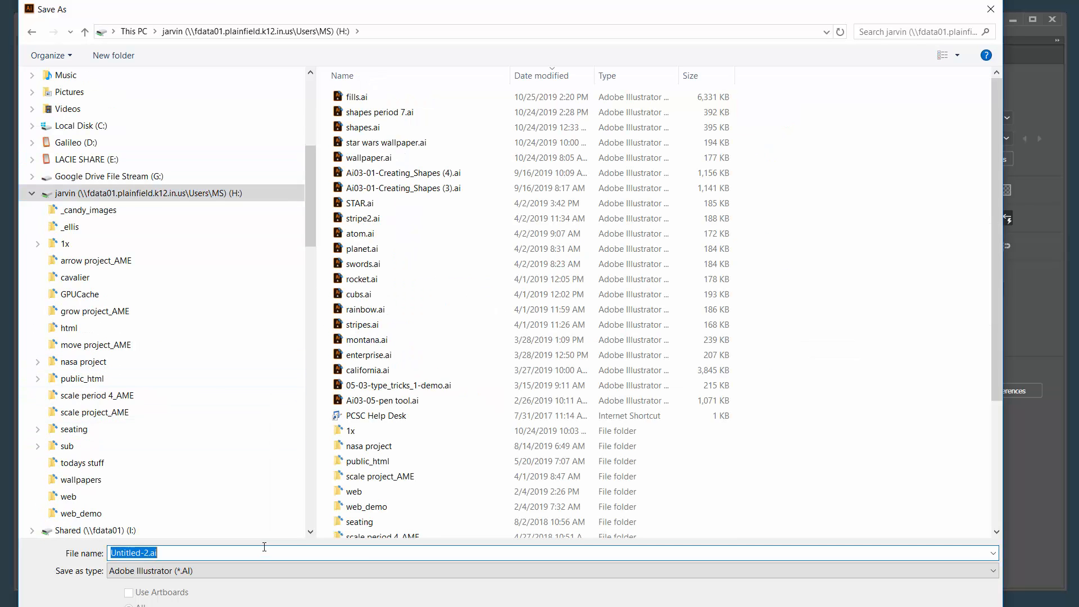
pyautogui.write('symbols')
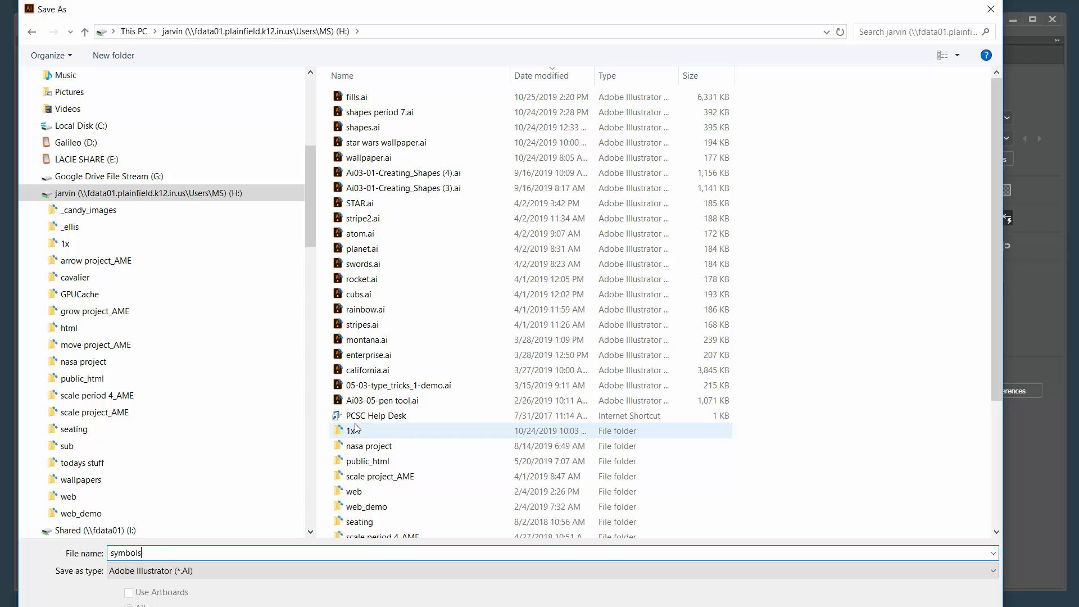
pyautogui.press('Return')
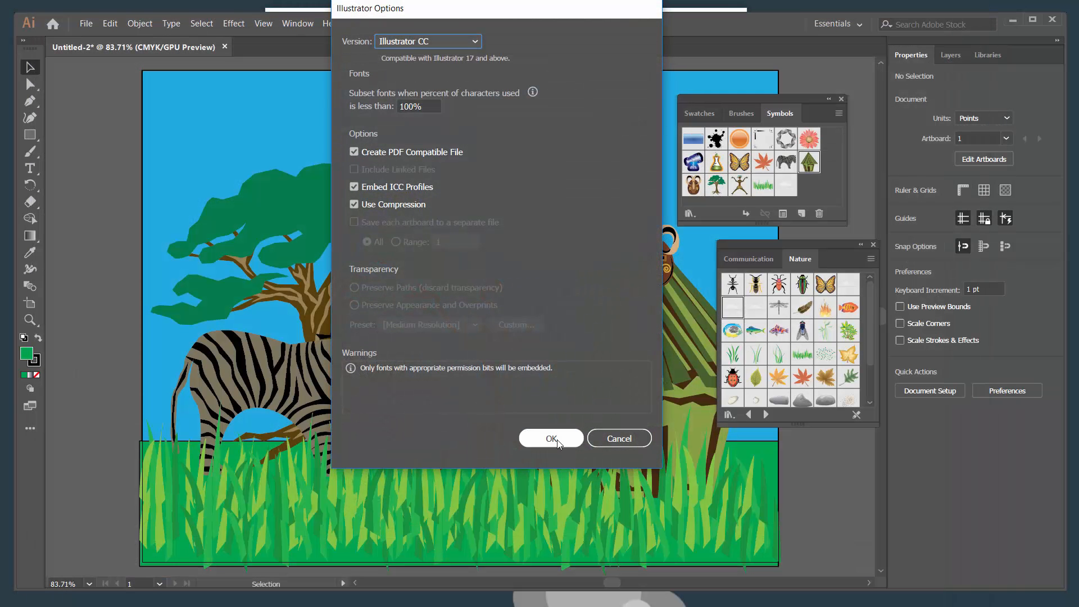
pyautogui.click(552, 438)
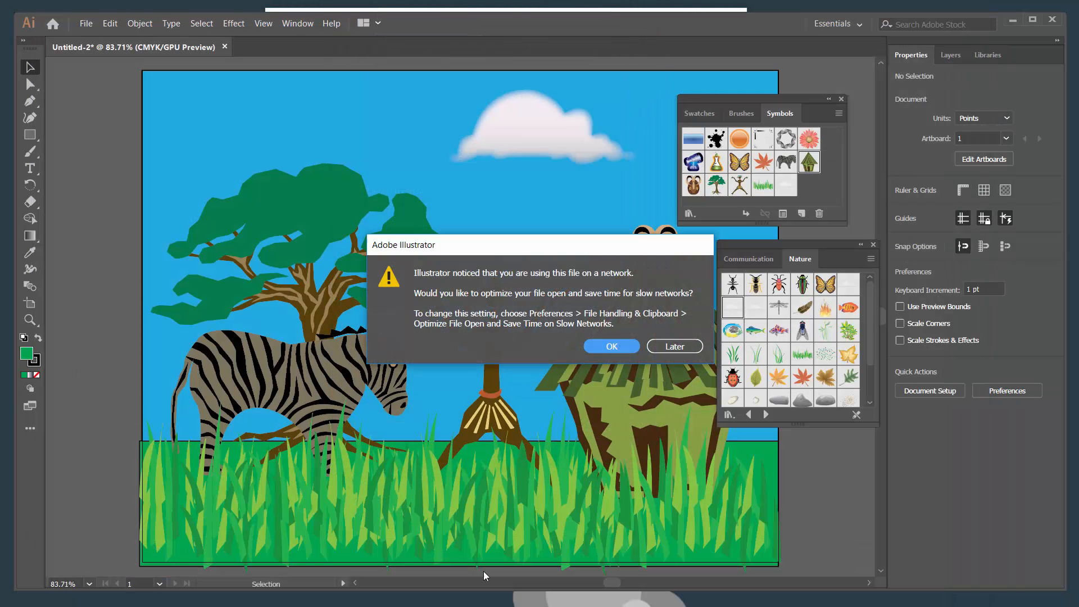
pyautogui.click(601, 347)
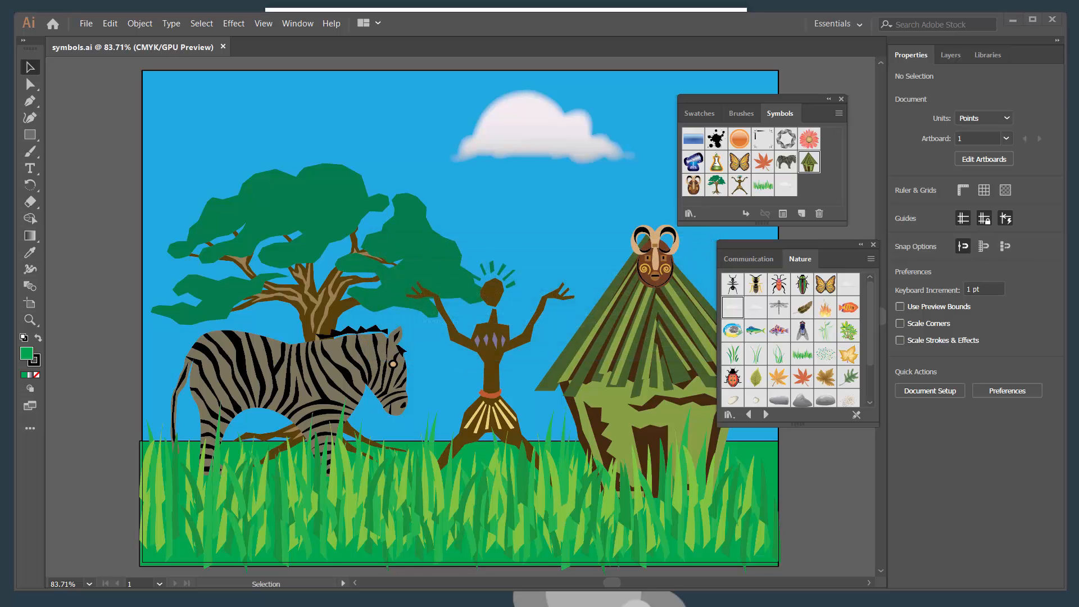